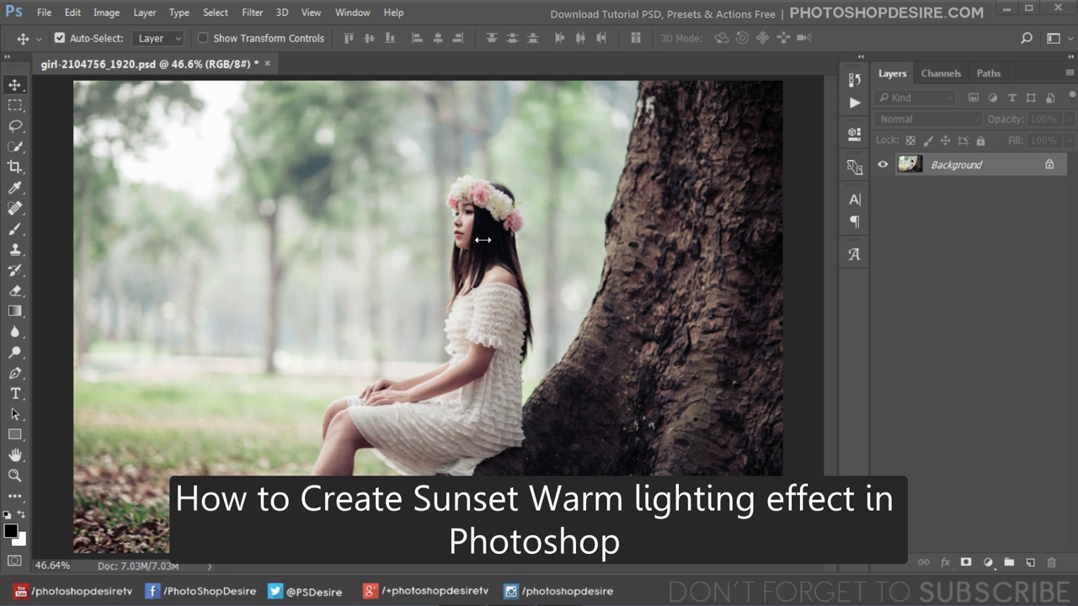
- Add a Selective Color layer with Neutrals Cyan -29 and Yellow +24
scroll(484, 247, up, 1)
scroll(486, 247, up, 1)
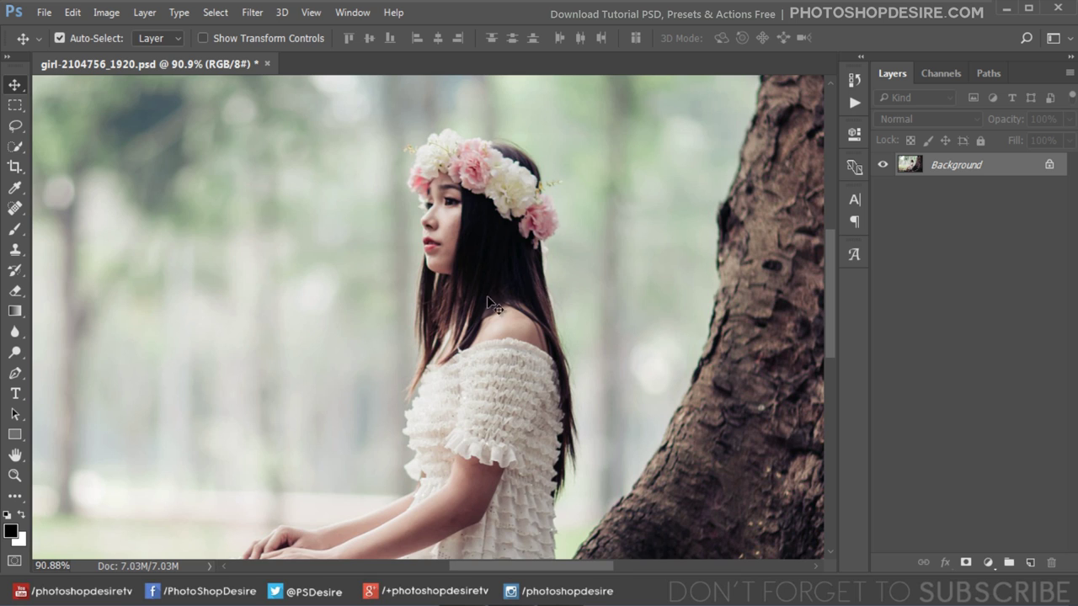
scroll(494, 303, up, 1)
scroll(496, 304, down, 2)
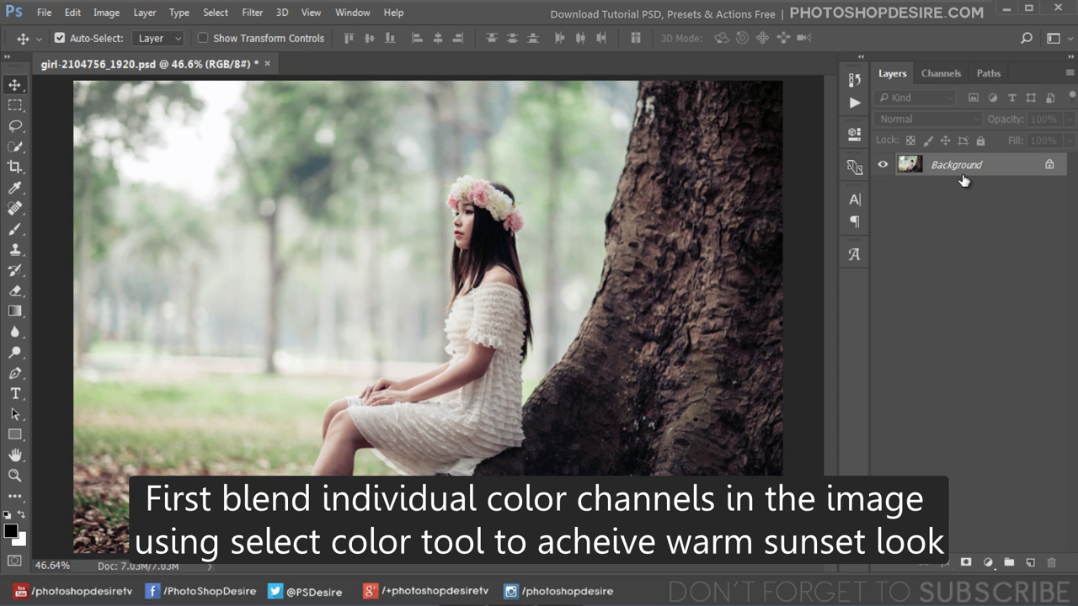
click(988, 559)
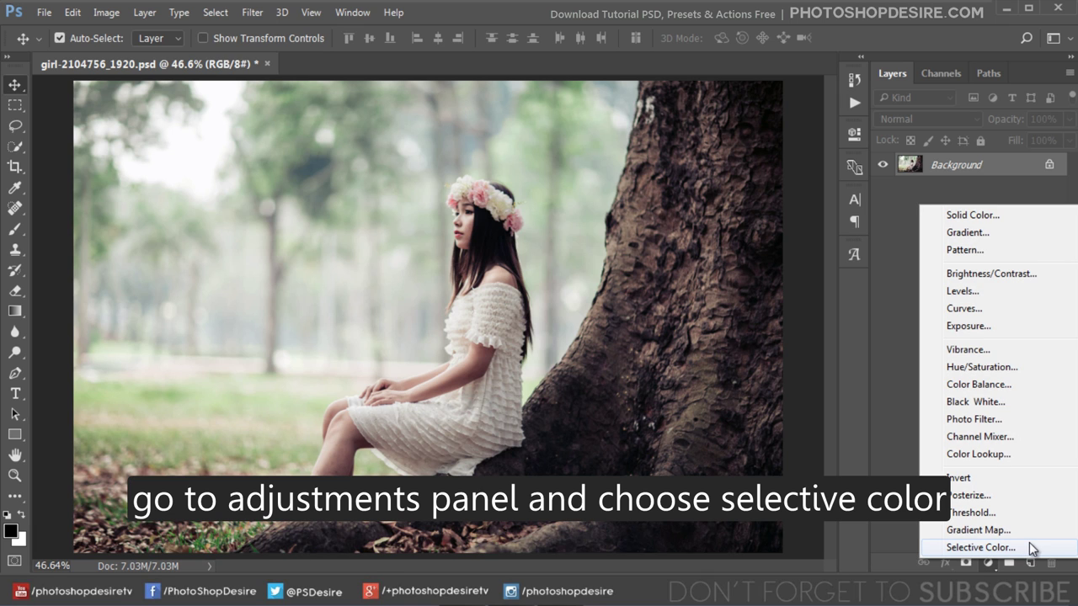
click(1028, 547)
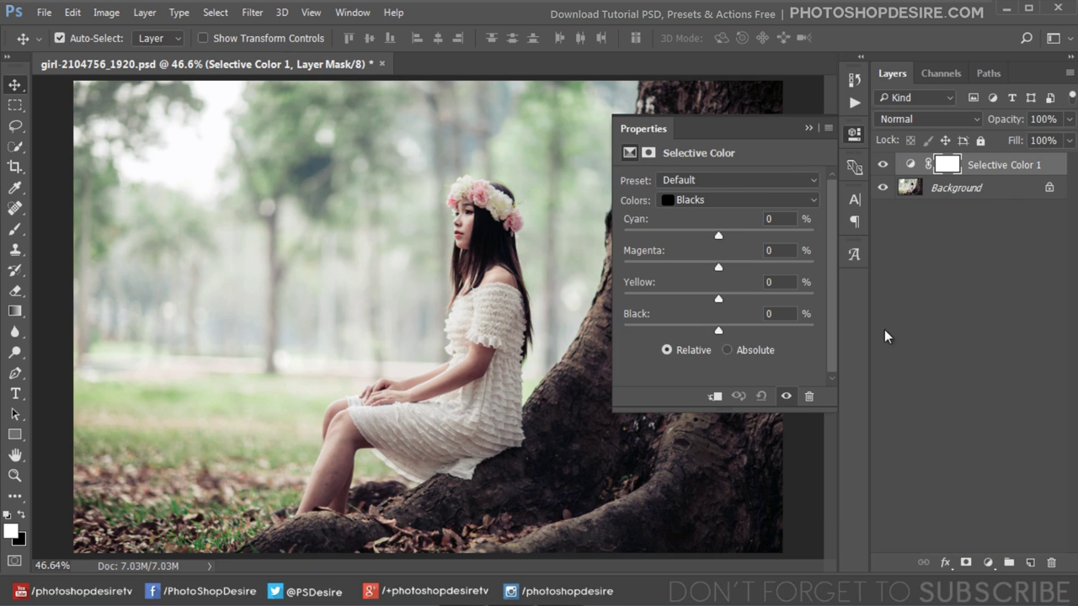
click(733, 199)
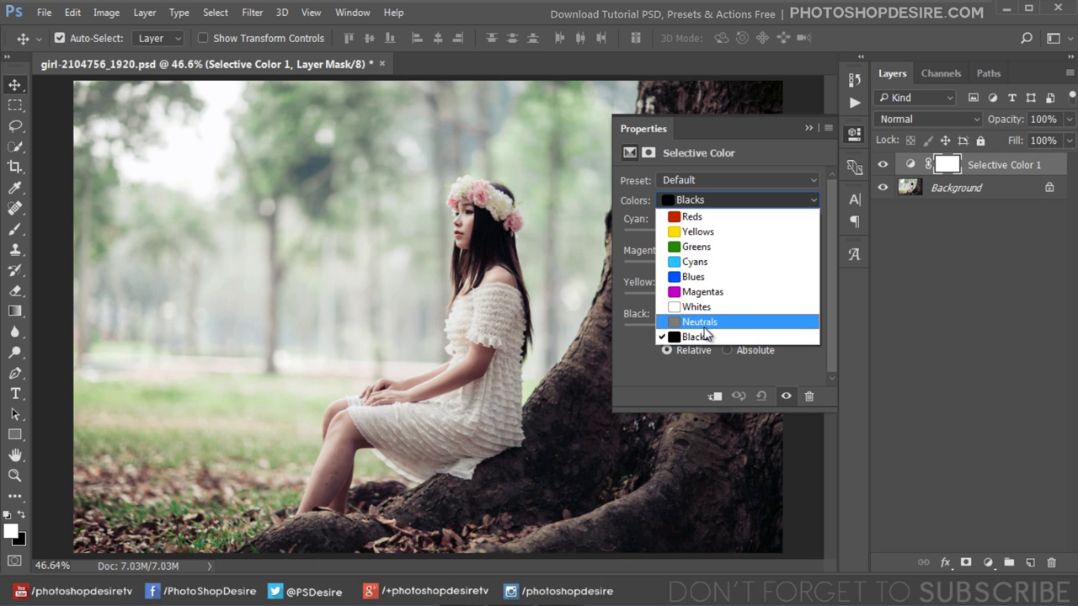
click(703, 324)
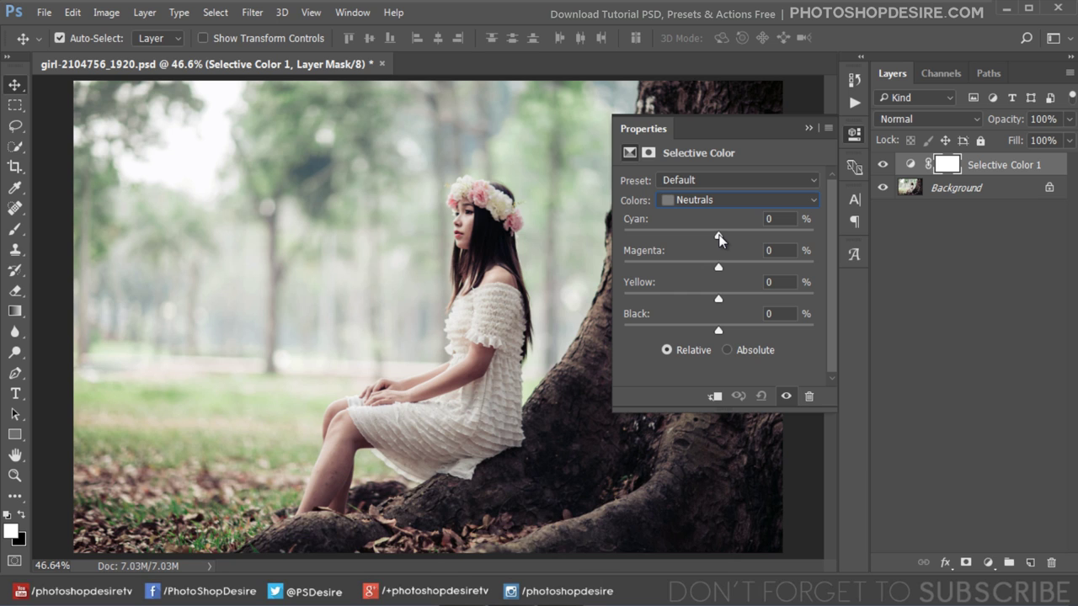
drag(718, 236, 689, 239)
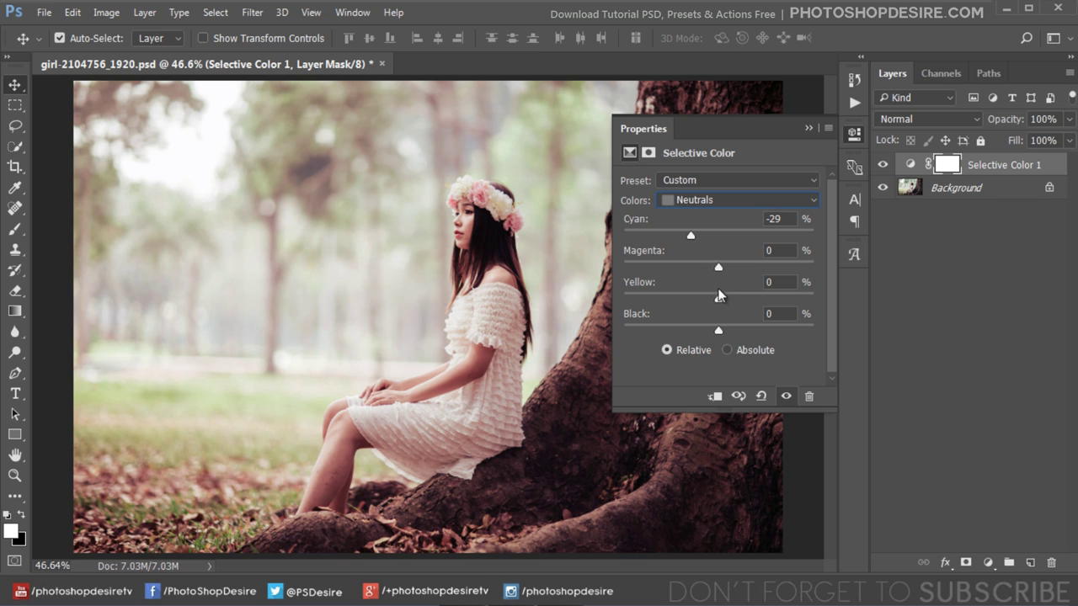
drag(718, 297, 740, 298)
- Set the Selective Color Blacks to Cyan -21, Magenta -9 and Yellow +11
click(786, 193)
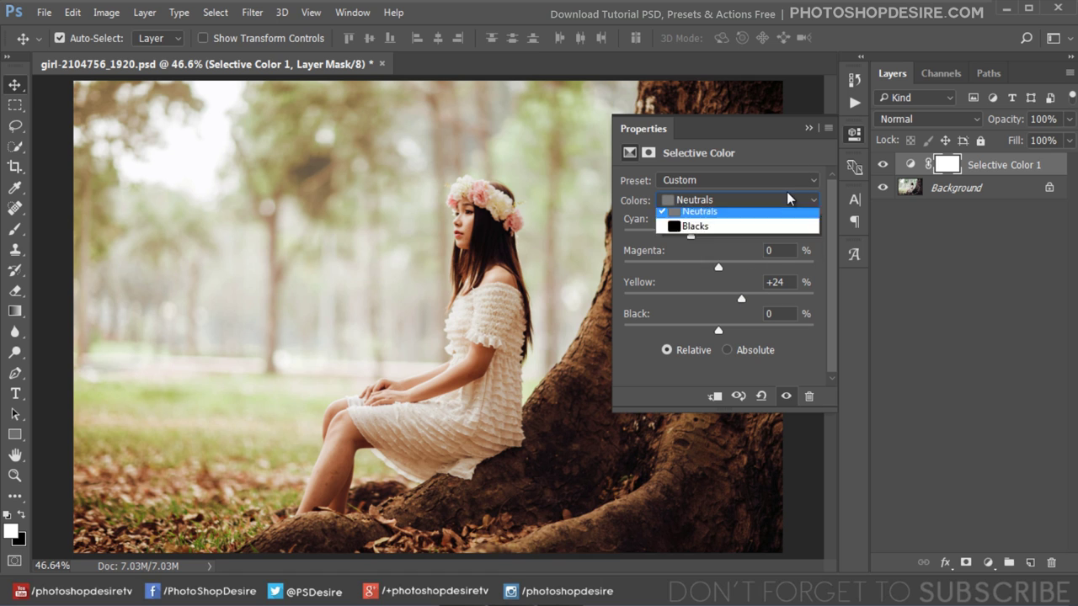
click(755, 332)
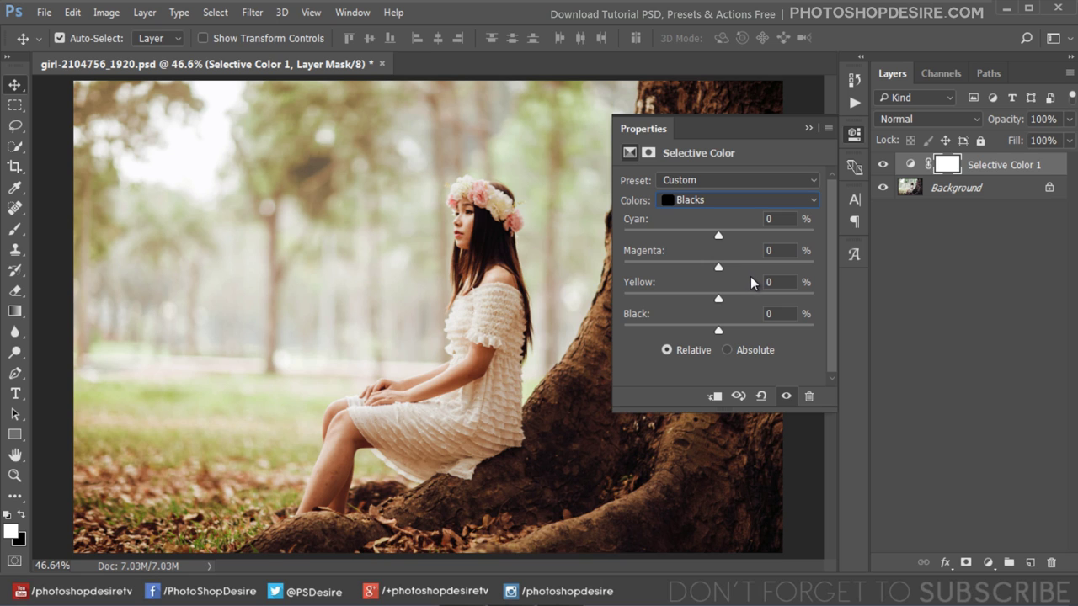
mouse_move(718, 237)
mouse_down()
mouse_move(698, 242)
mouse_move(710, 267)
mouse_up()
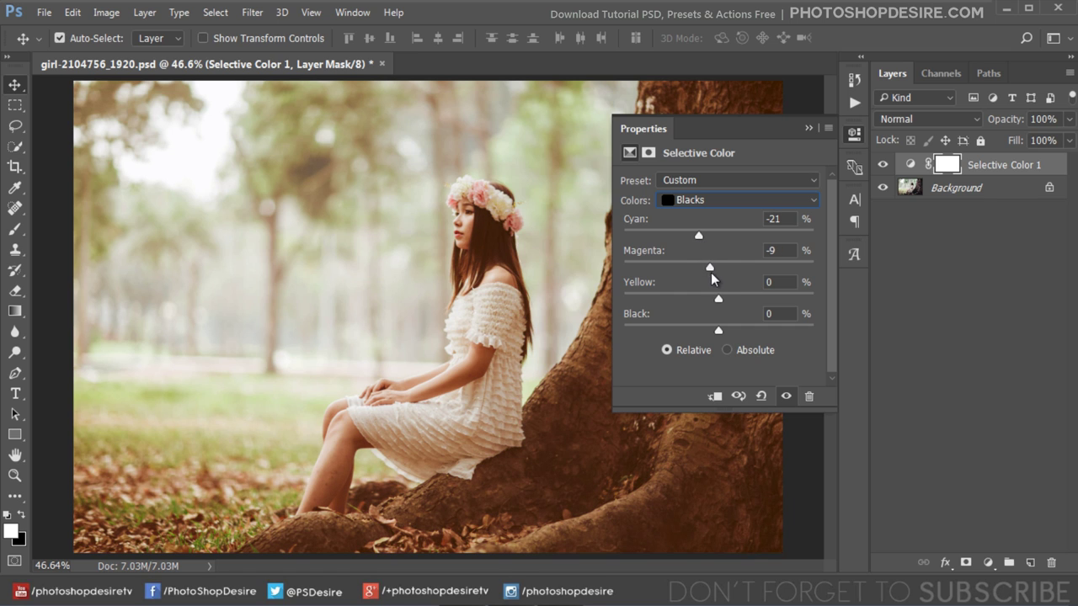
drag(718, 301, 729, 301)
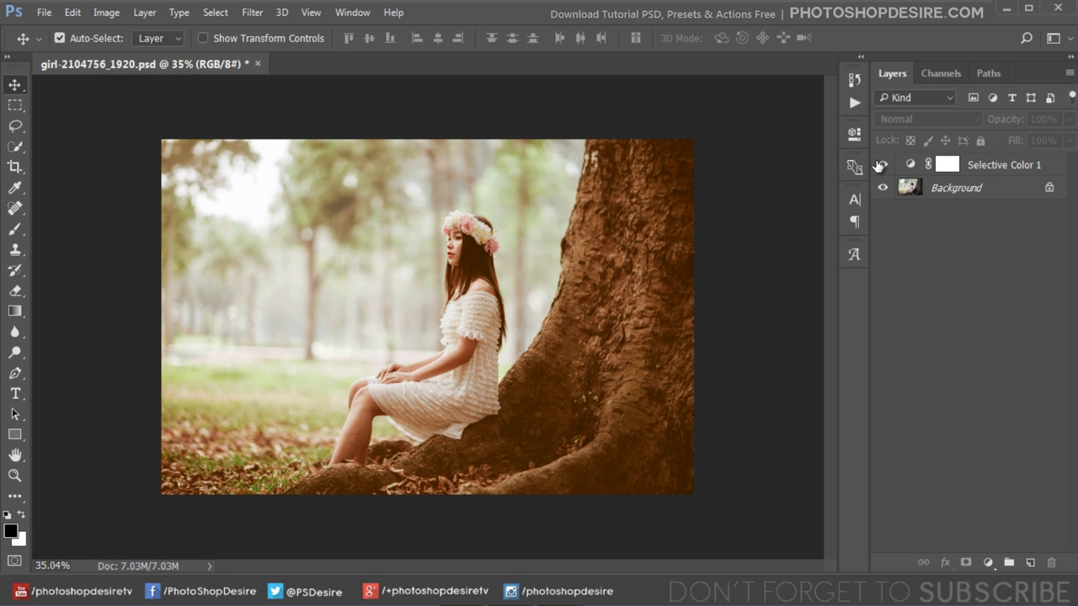
click(881, 164)
- Compare the photo with and without Selective Color 1, then bring up the adjustment layer list
click(881, 164)
click(881, 164)
click(881, 164)
click(987, 562)
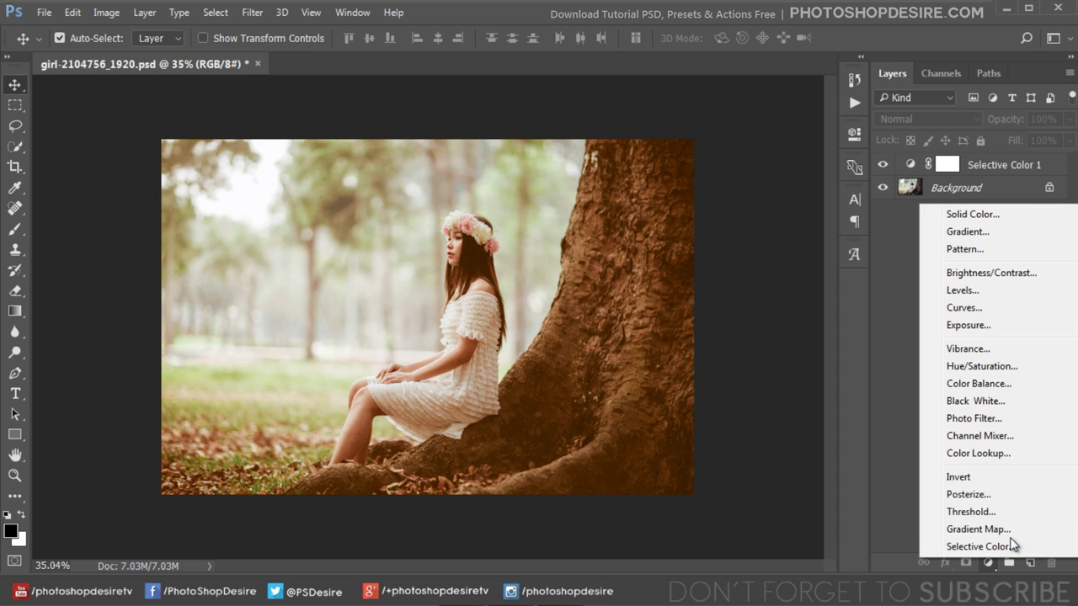
- Add a colorized Hue/Saturation layer with Hue 26 and Saturation 45 for a sepia tint
click(1043, 367)
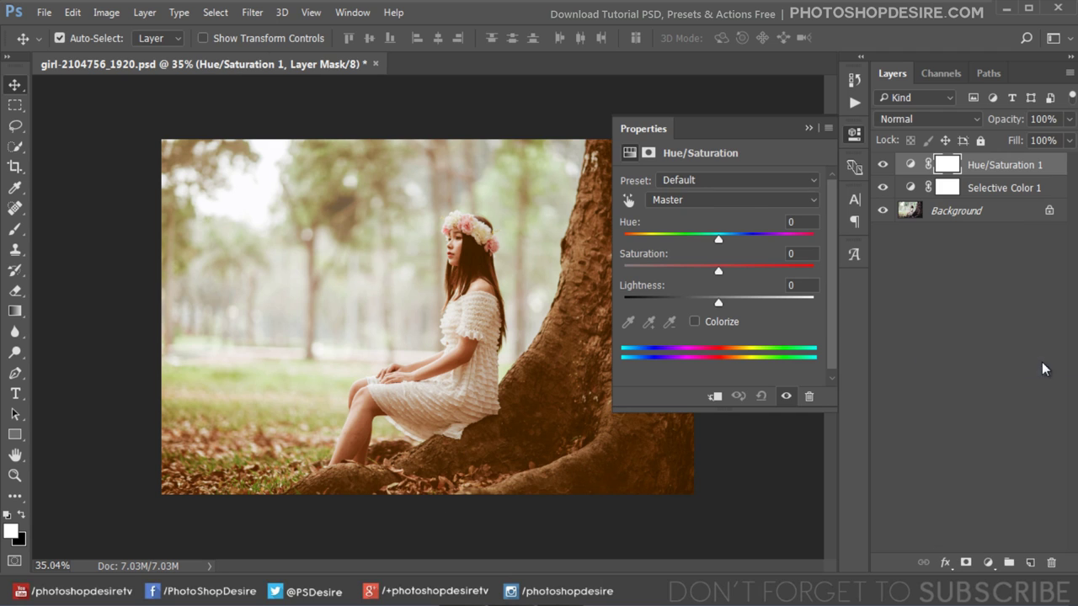
click(694, 322)
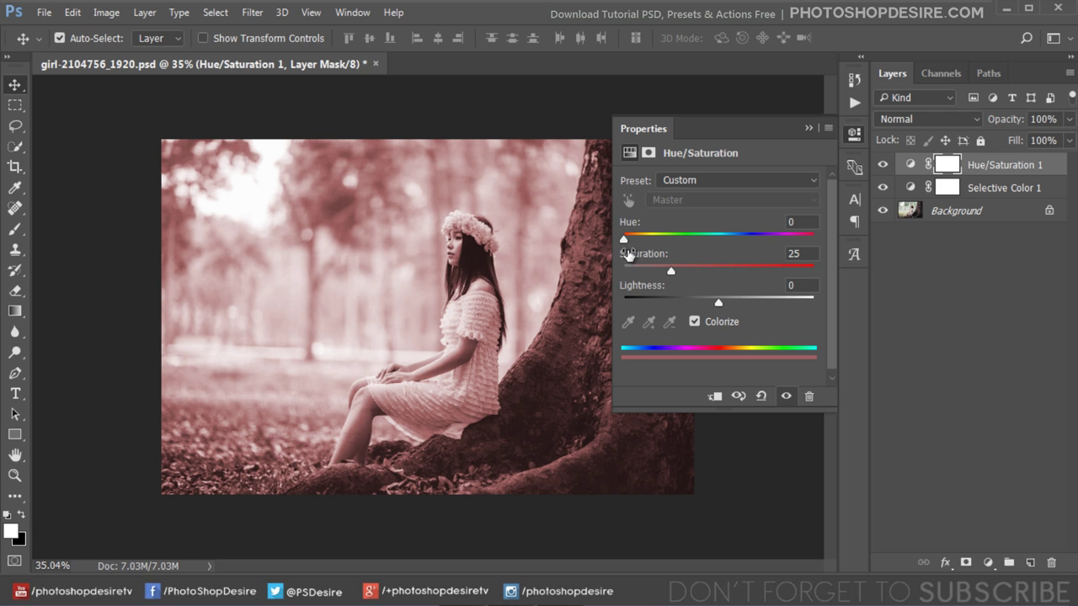
drag(624, 239, 635, 239)
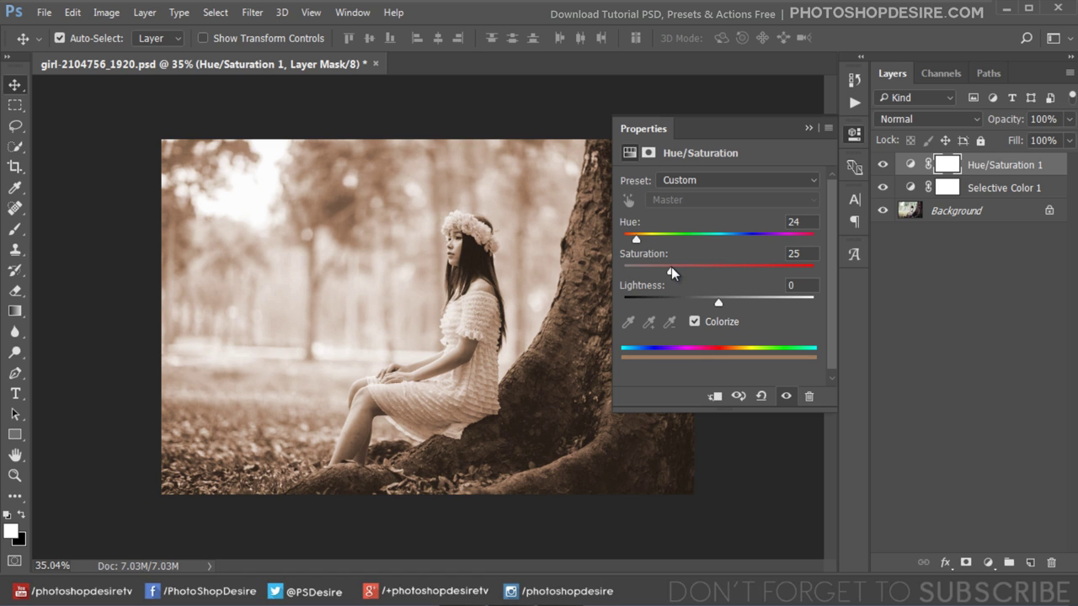
drag(671, 270, 703, 273)
drag(637, 240, 636, 238)
click(807, 128)
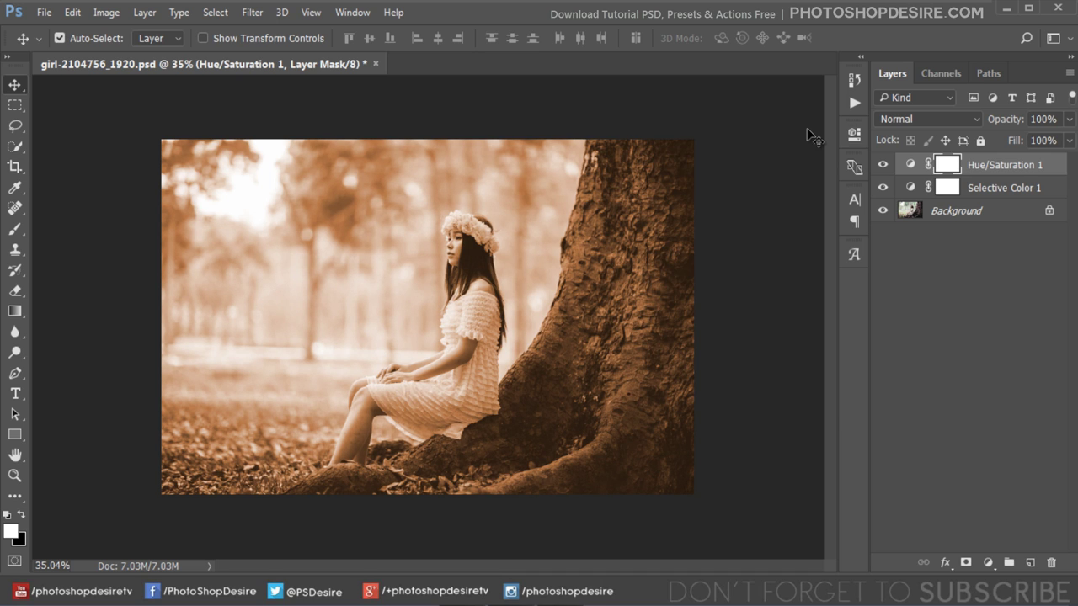
click(960, 121)
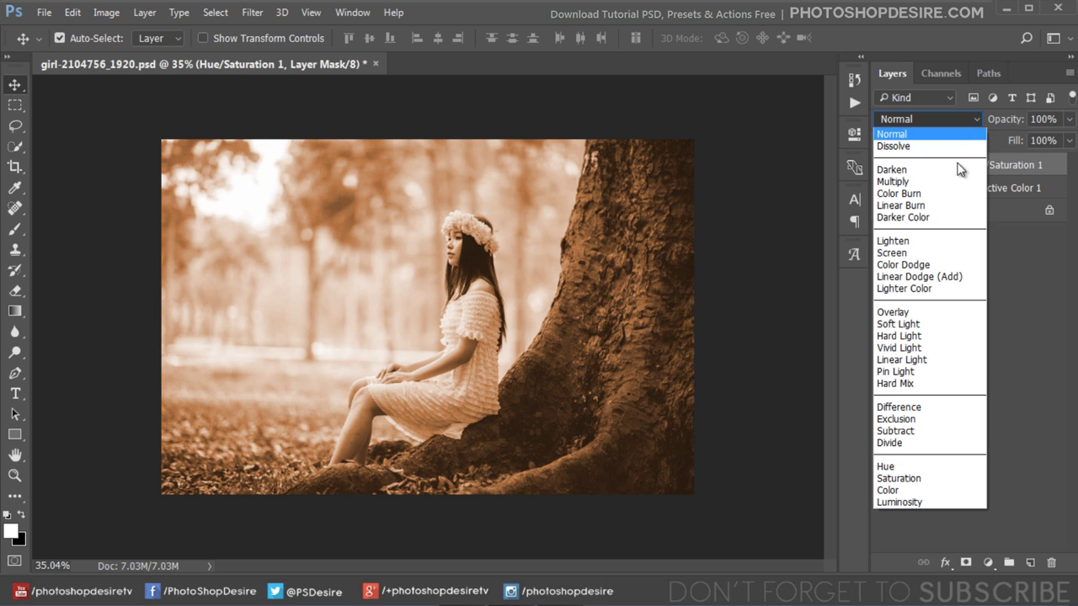
- Blend Hue/Saturation 1 in Soft Light at 53% opacity
click(955, 325)
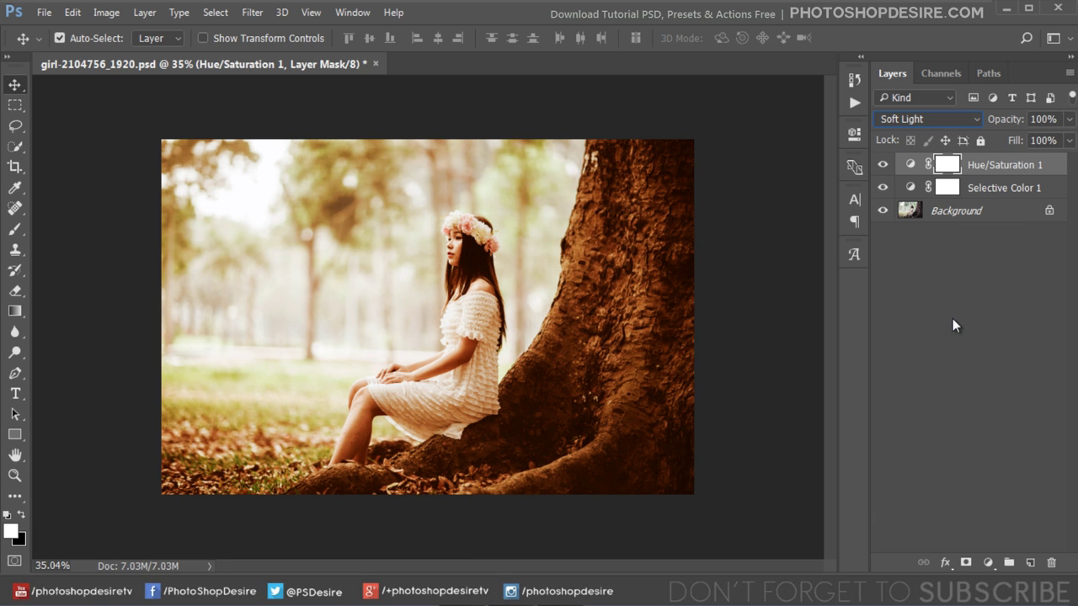
drag(1009, 123, 971, 122)
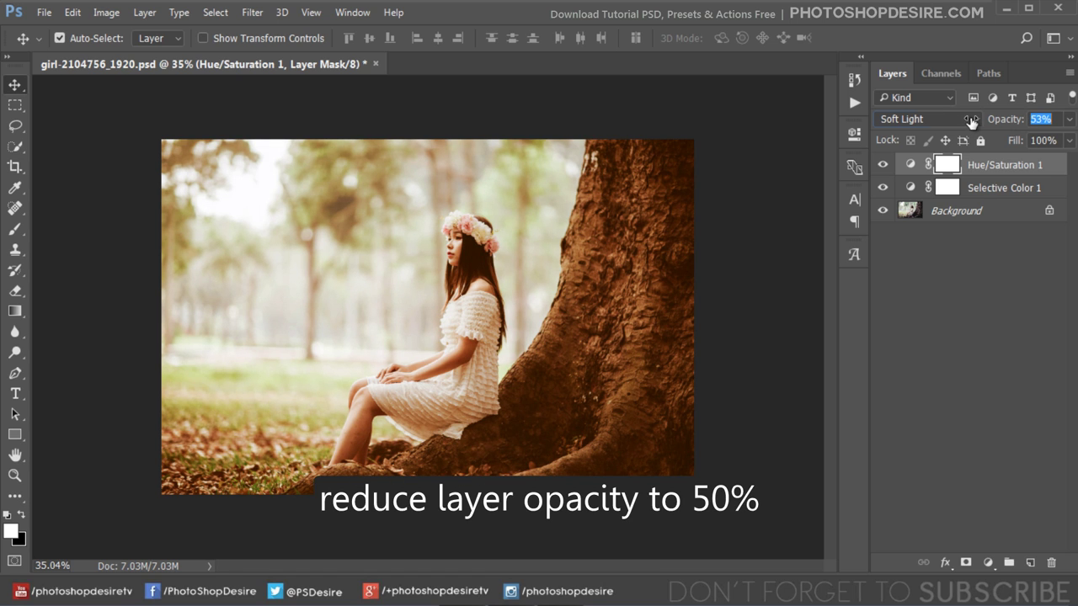
click(905, 251)
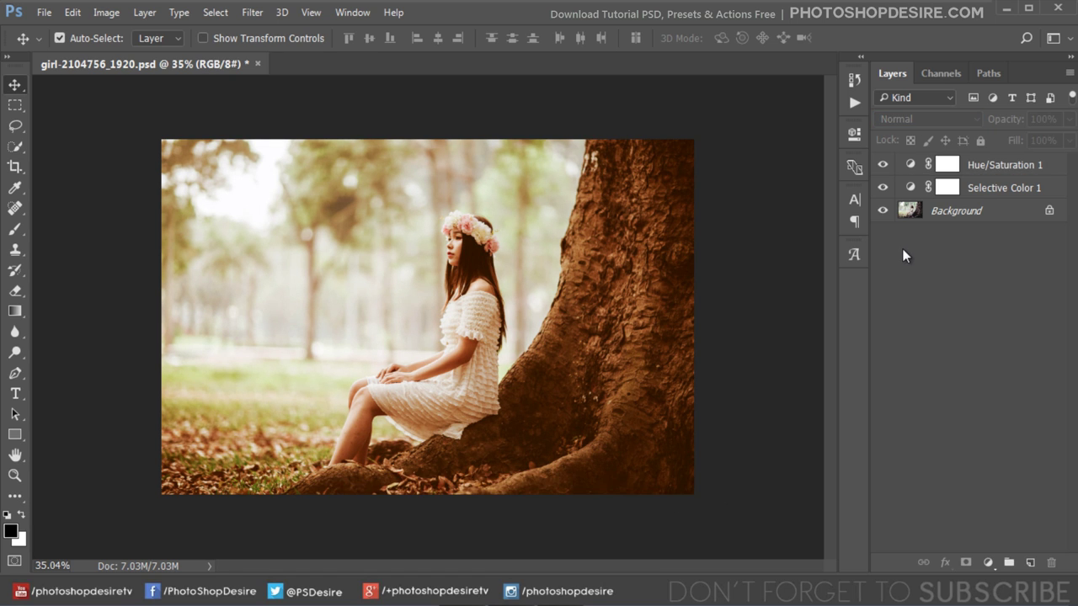
- Toggle the adjustment layers off and on to compare with the original, reselecting Hue/Saturation 1
click(883, 168)
click(882, 187)
click(882, 165)
click(882, 187)
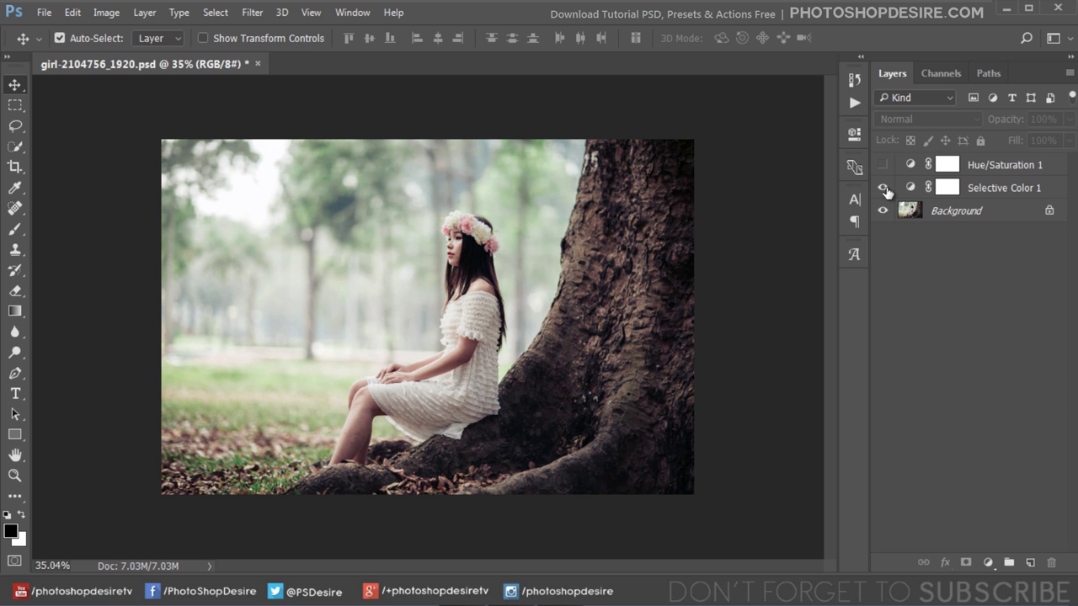
click(882, 165)
click(974, 166)
click(975, 166)
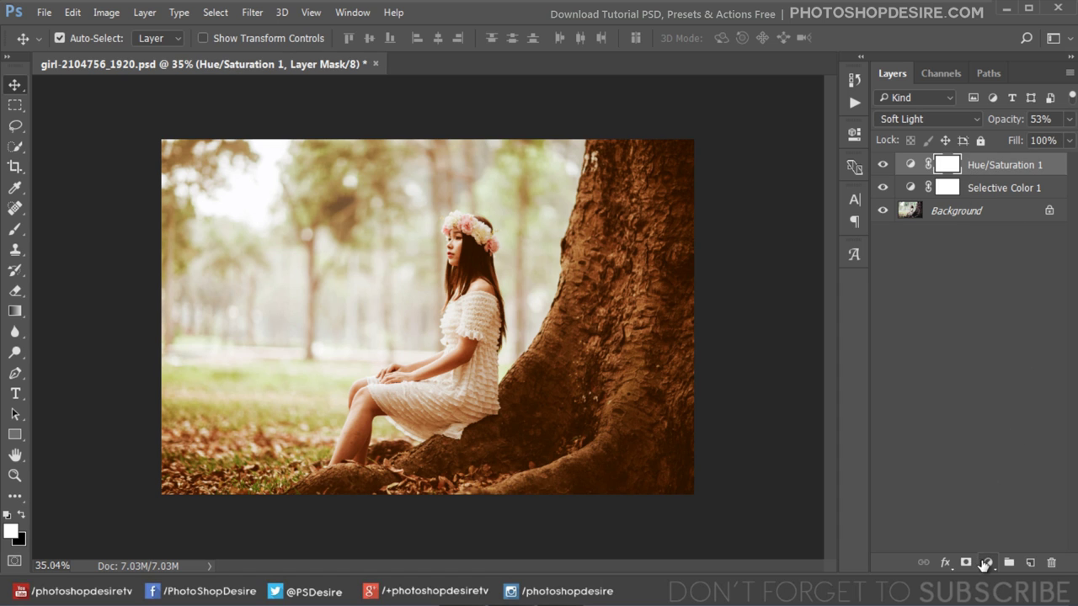
click(988, 563)
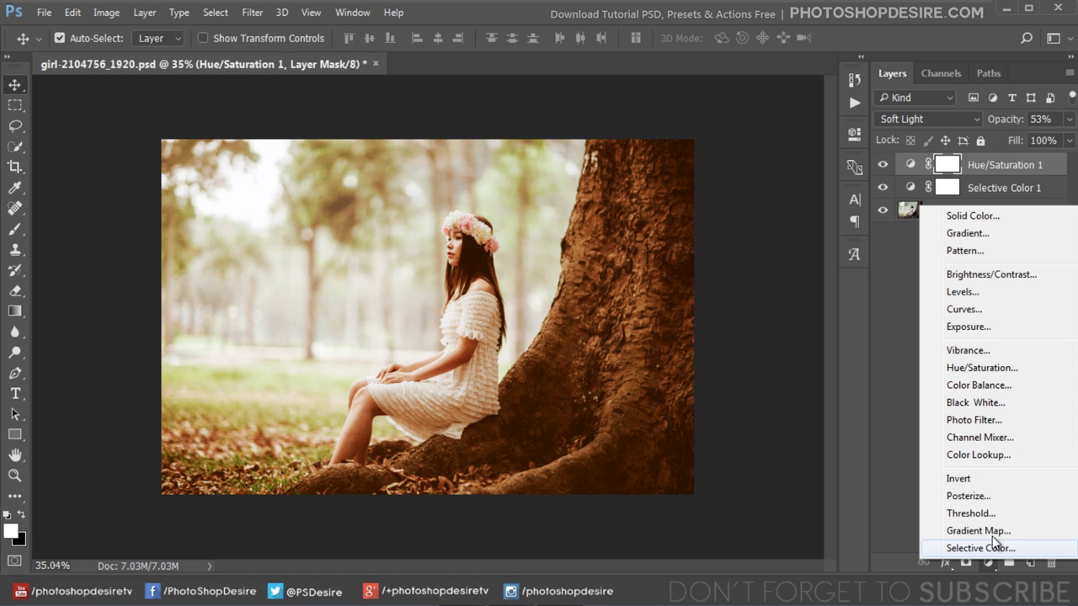
- Add a Vibrance layer with vibrance lowered and saturation raised slightly
click(1018, 351)
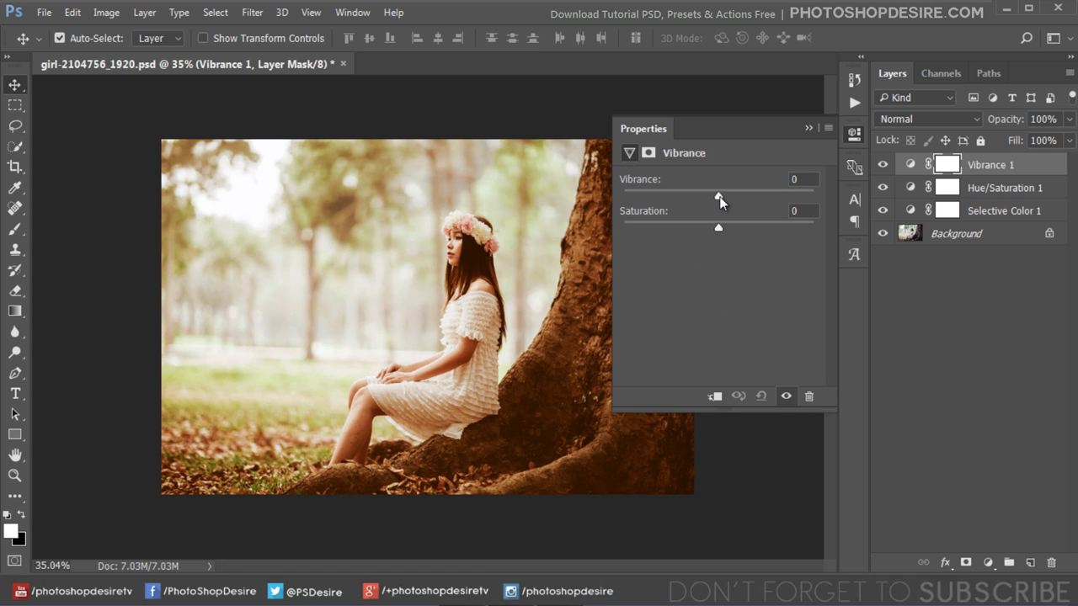
drag(719, 197, 684, 197)
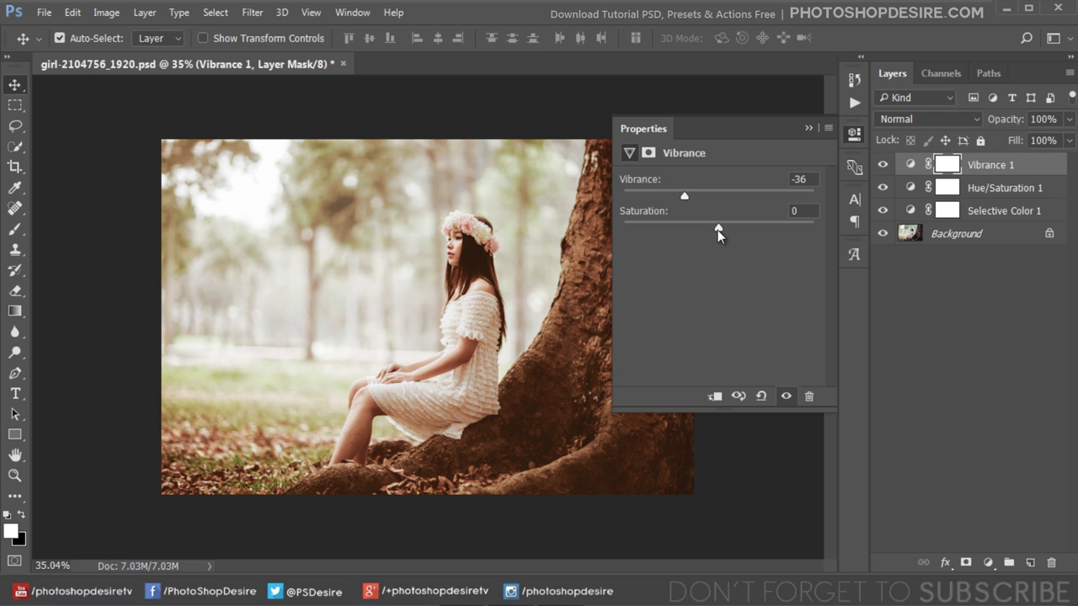
drag(718, 232, 730, 233)
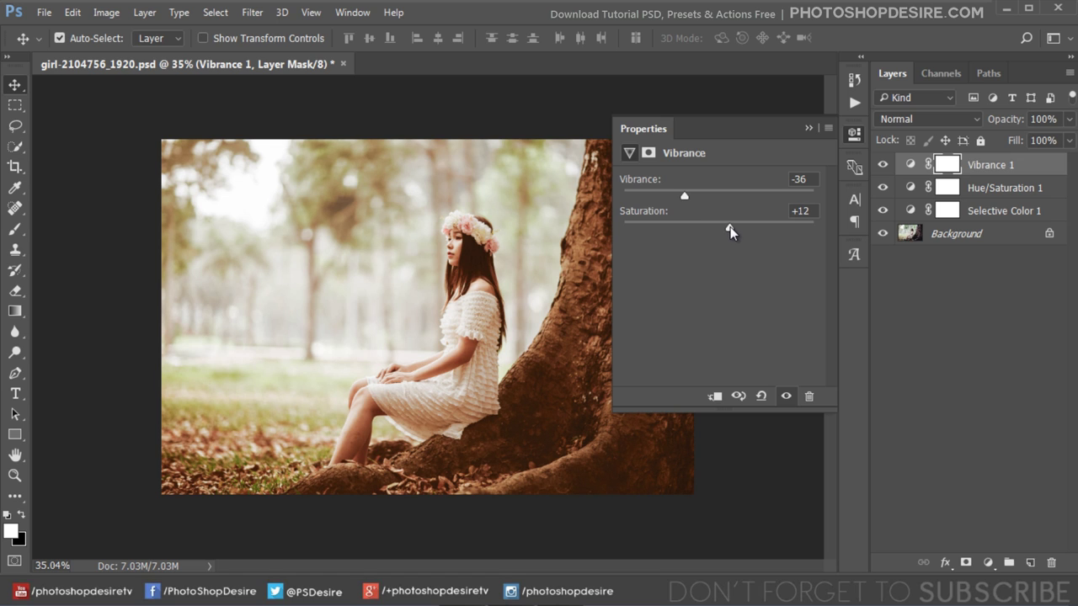
click(808, 128)
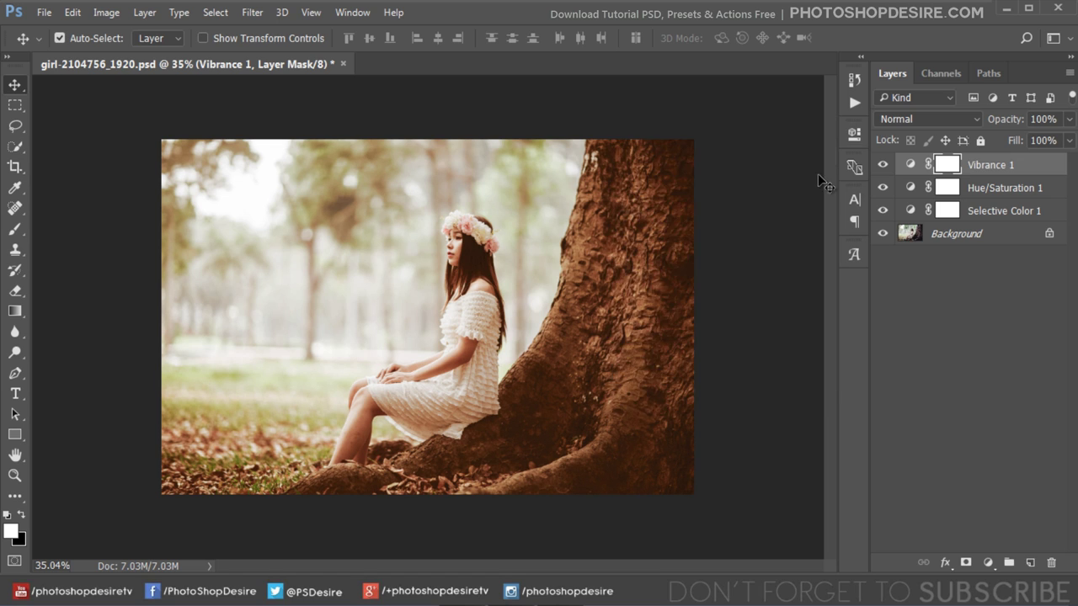
- Compare the image with and without Vibrance 1, then select the Vibrance 1 layer
click(883, 165)
click(882, 165)
click(968, 337)
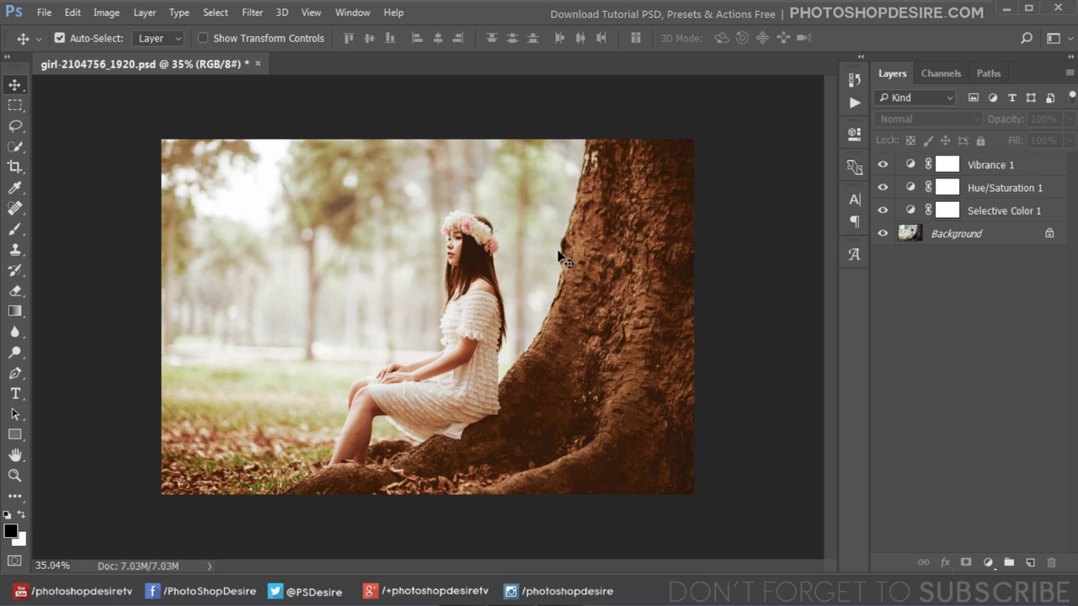
scroll(562, 257, up, 3)
scroll(563, 258, down, 1)
scroll(559, 258, down, 1)
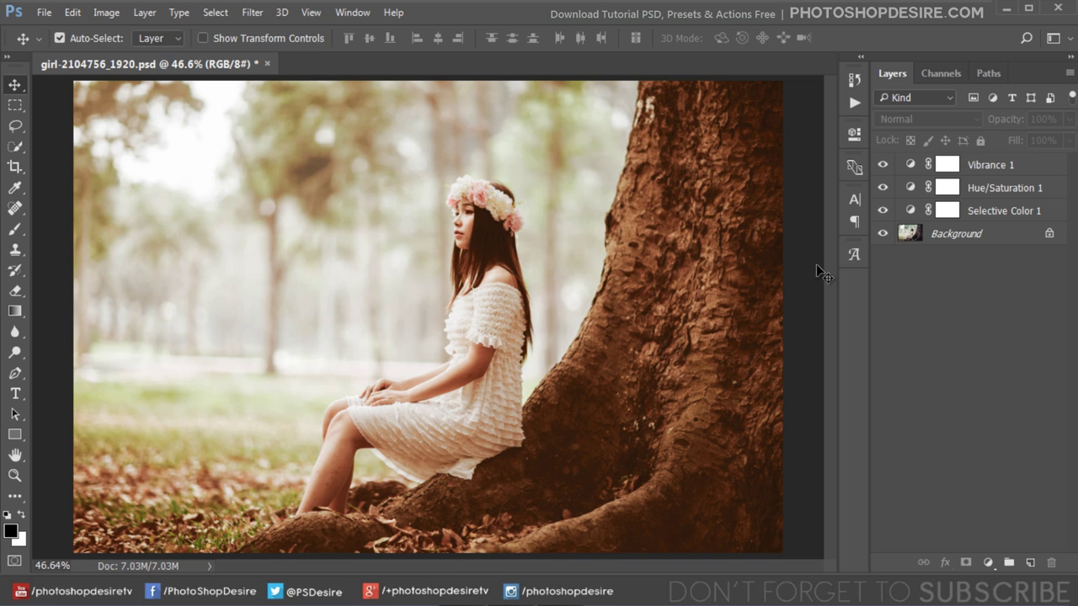
click(980, 173)
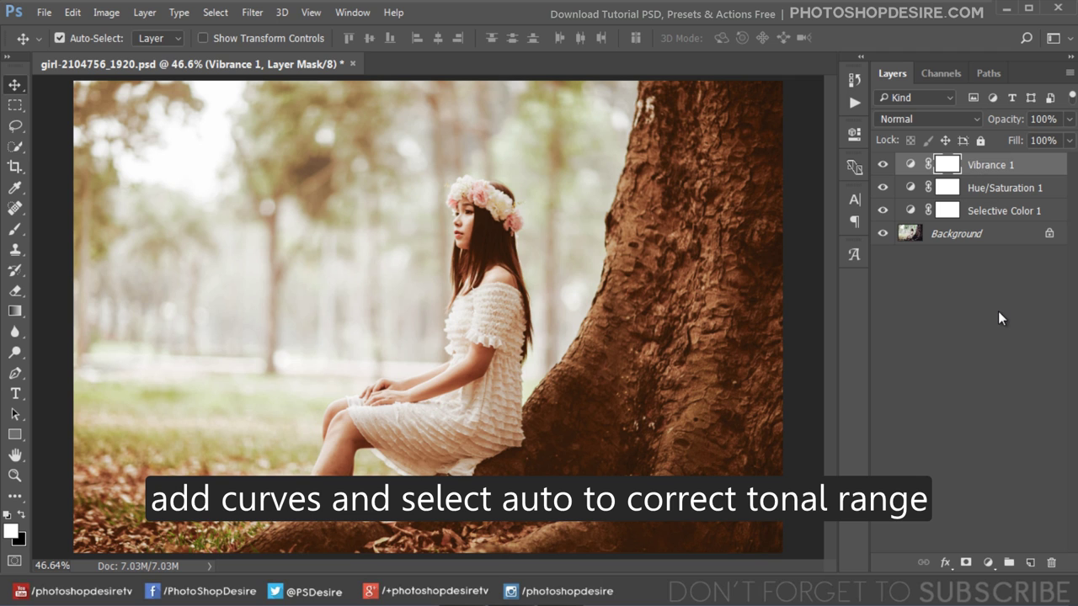
click(987, 562)
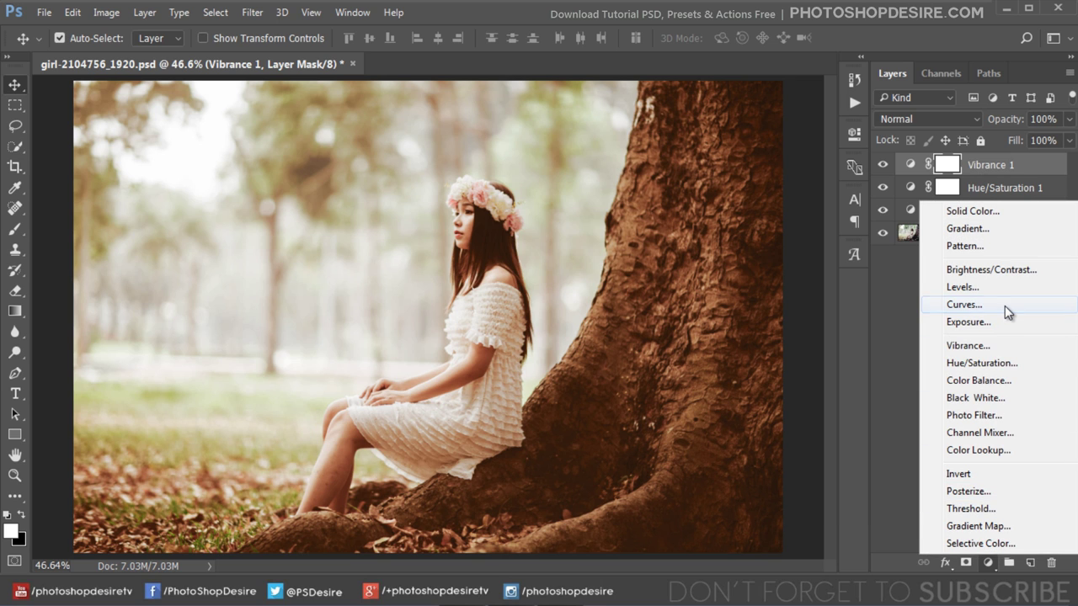
- Add a Curves layer using Auto contrast, compare its effect, and select Curves 1
click(1004, 305)
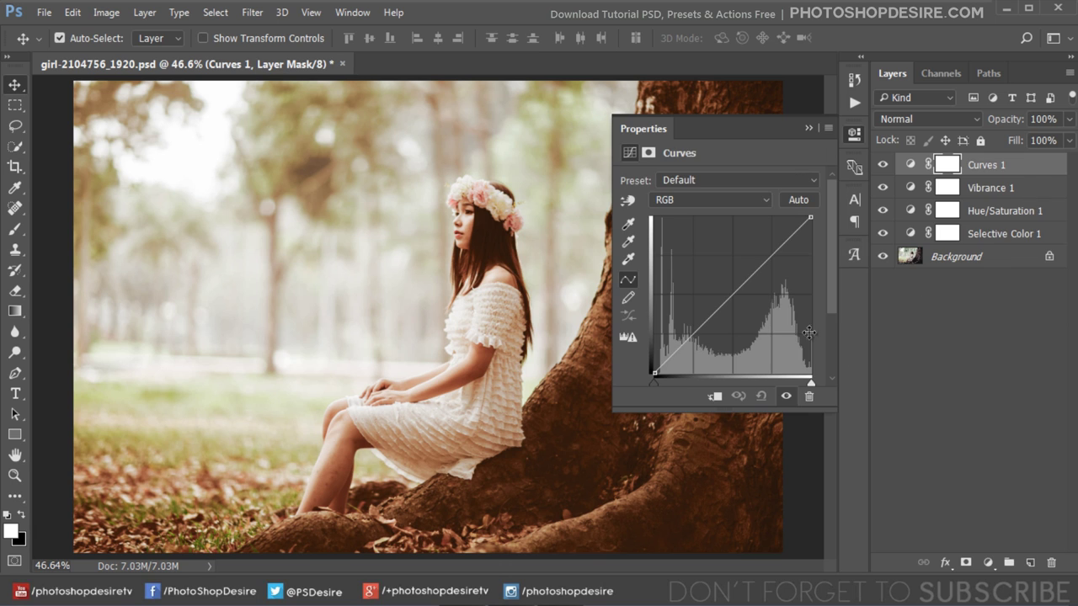
click(796, 200)
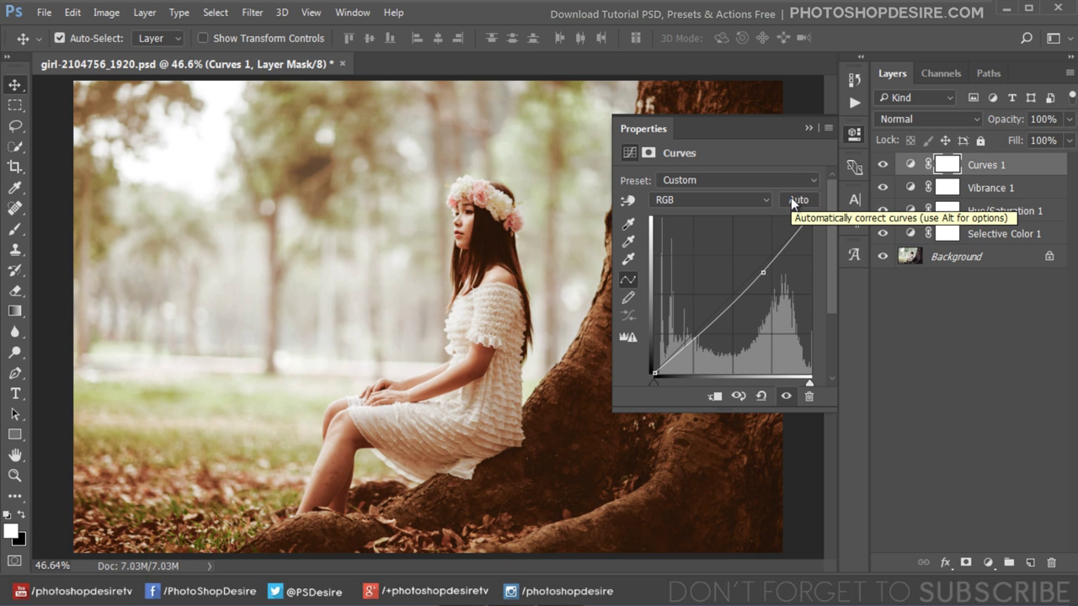
click(806, 127)
scroll(604, 260, down, 1)
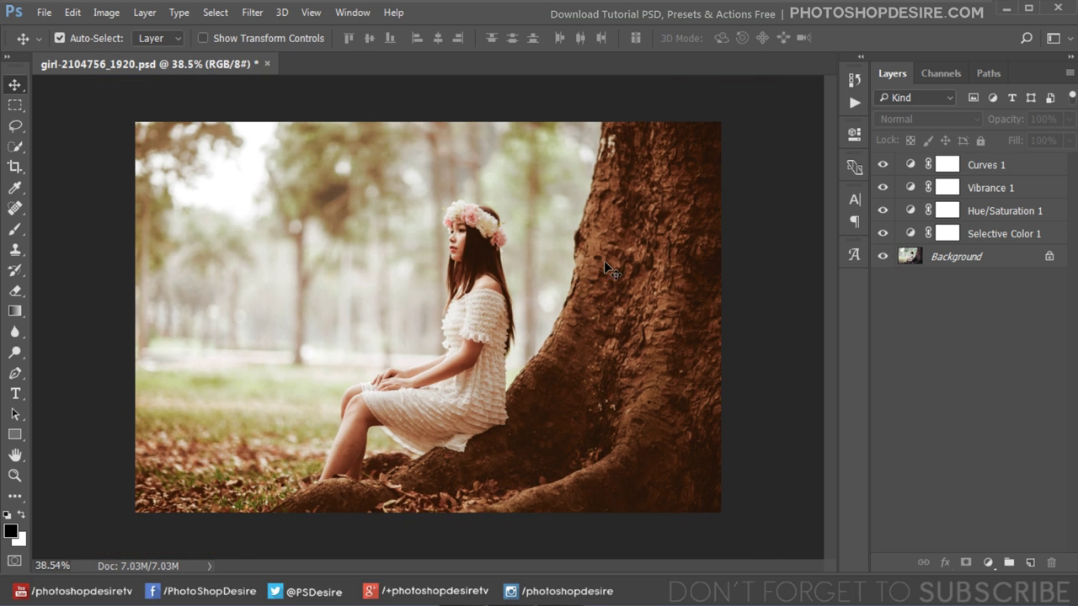
scroll(604, 261, up, 1)
alt+click(883, 258)
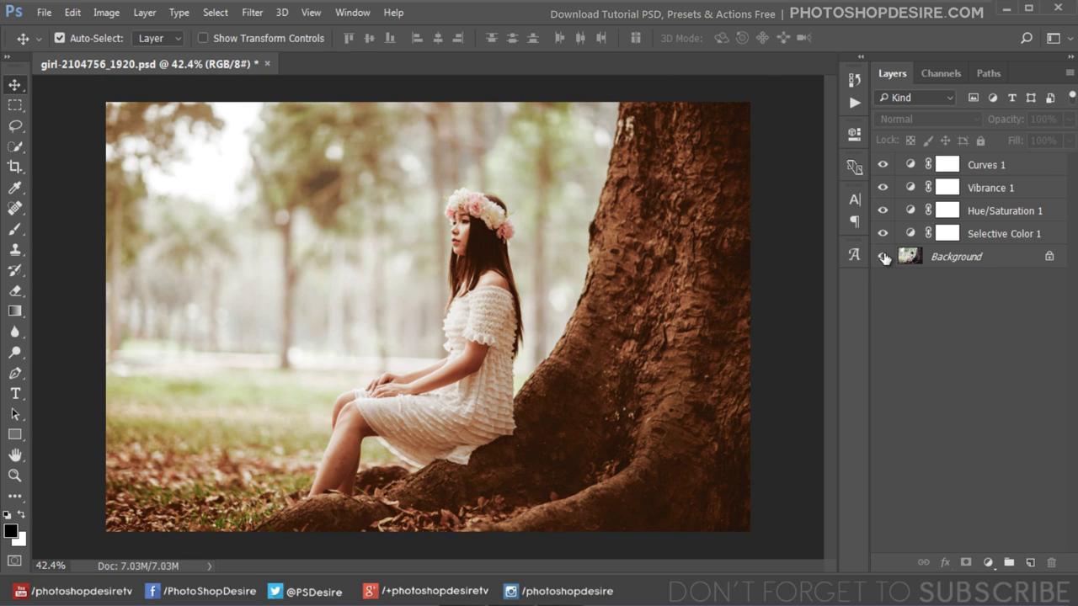
alt+click(884, 258)
alt+click(884, 258)
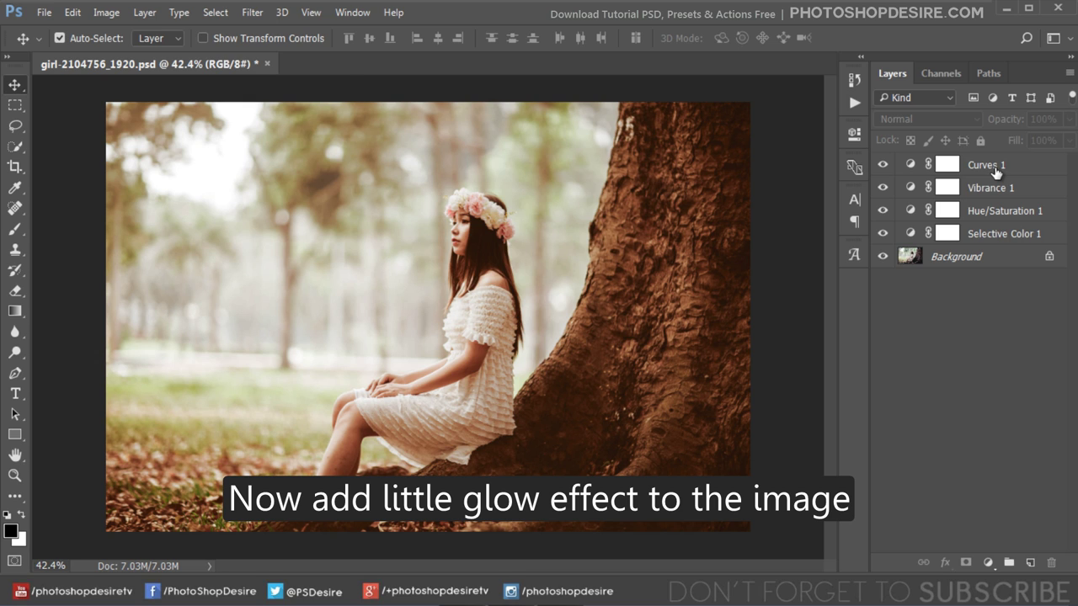
click(993, 167)
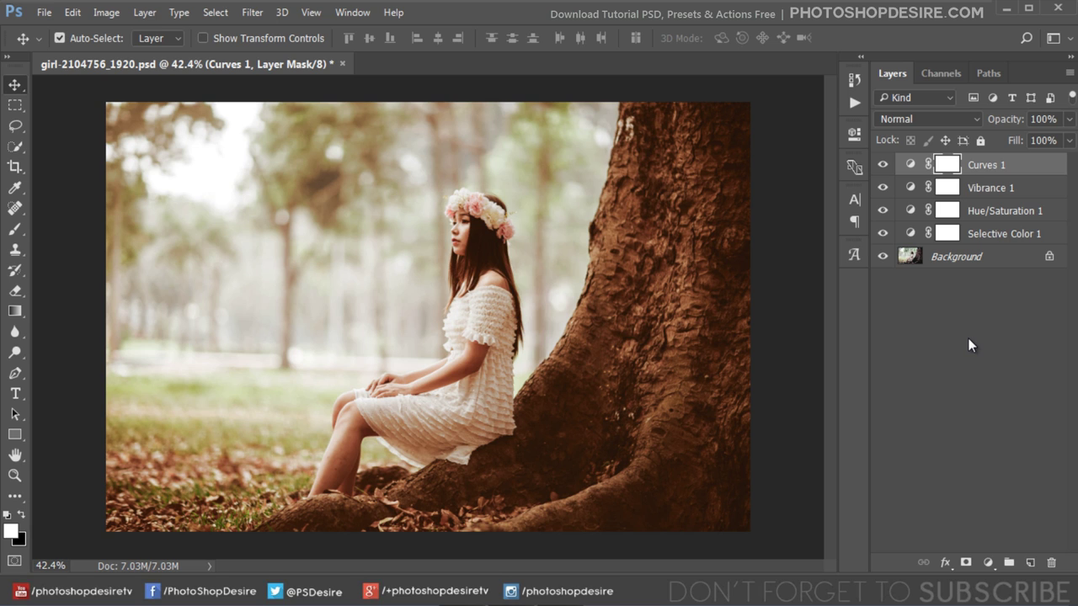
- Merge all visible layers into a new layer named 'Stamp visible copy' (Ctrl+Shift+Alt+E)
key(ctrl)
key(ctrl+shift+alt+e)
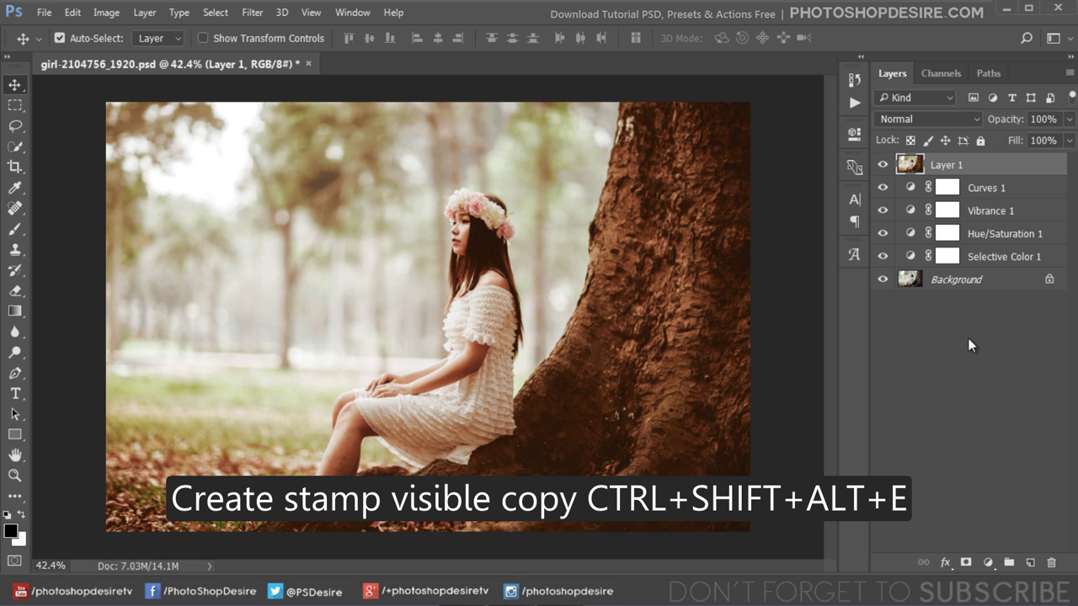
double_click(940, 166)
text(Sta)
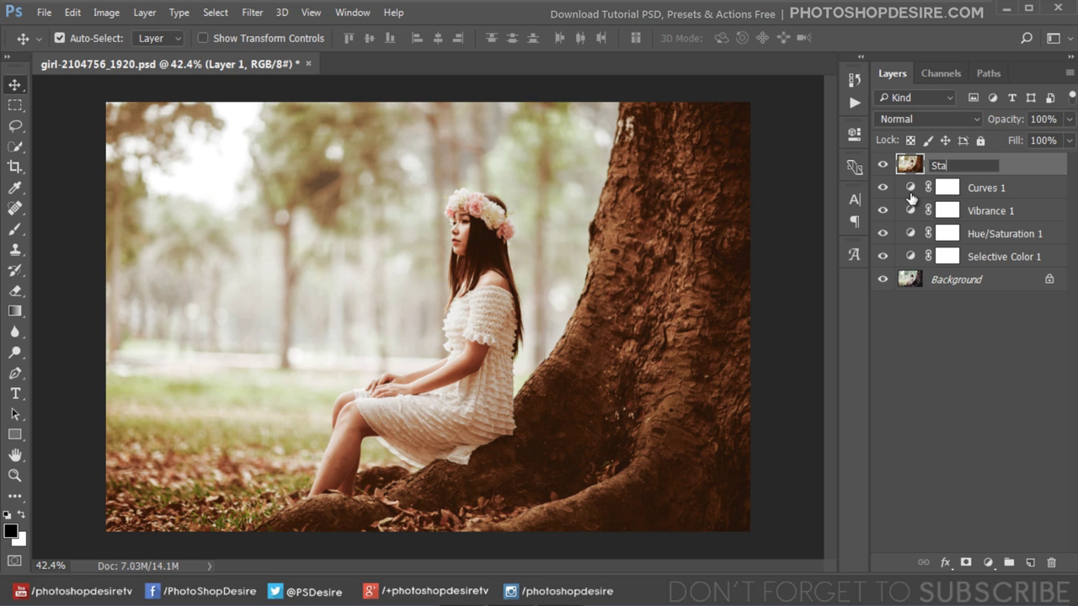
text(mp visible )
text(copy)
click(1001, 337)
- Convert the Stamp visible copy layer to a Smart Object
click(955, 169)
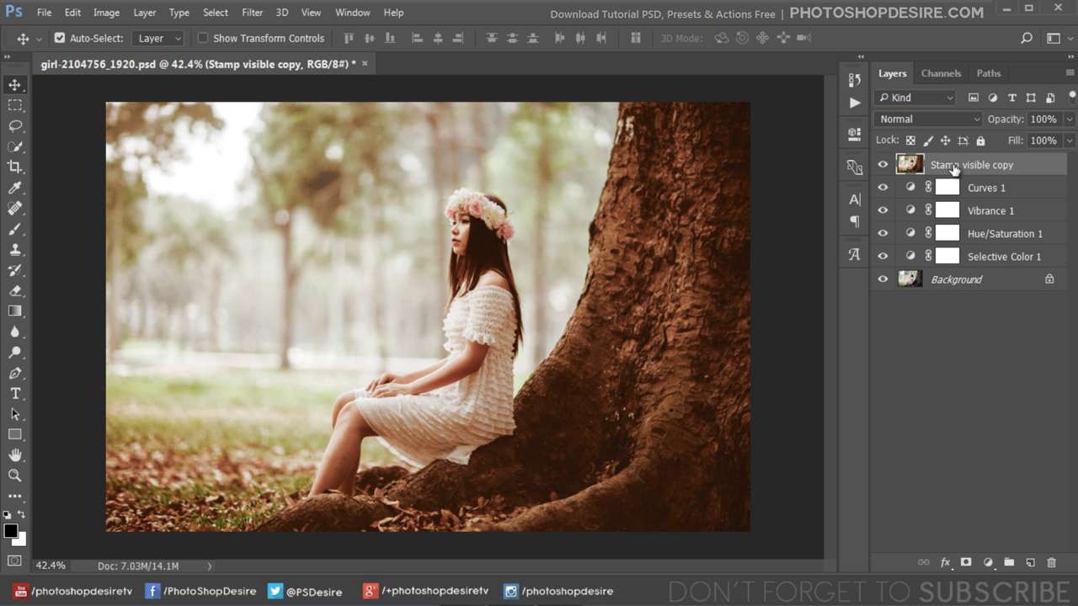
right_click(953, 166)
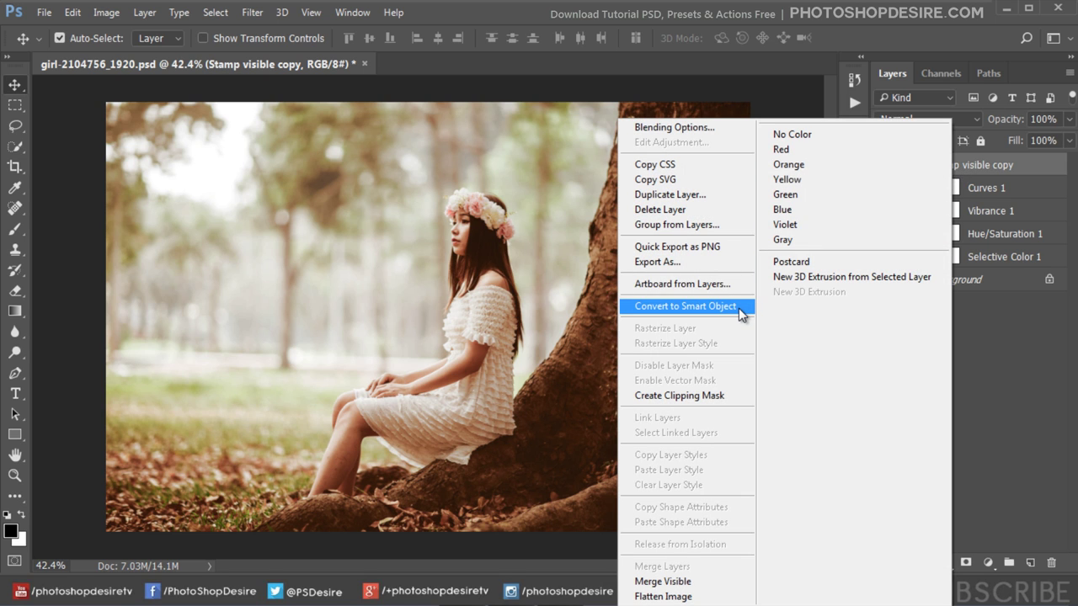
click(741, 314)
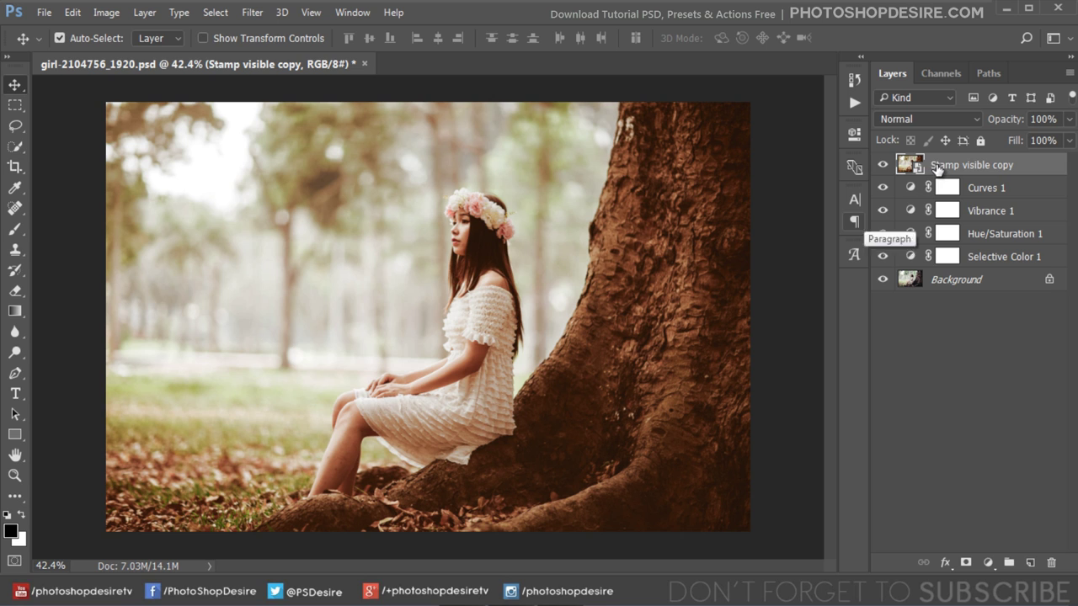
click(249, 13)
mouse_move(270, 187)
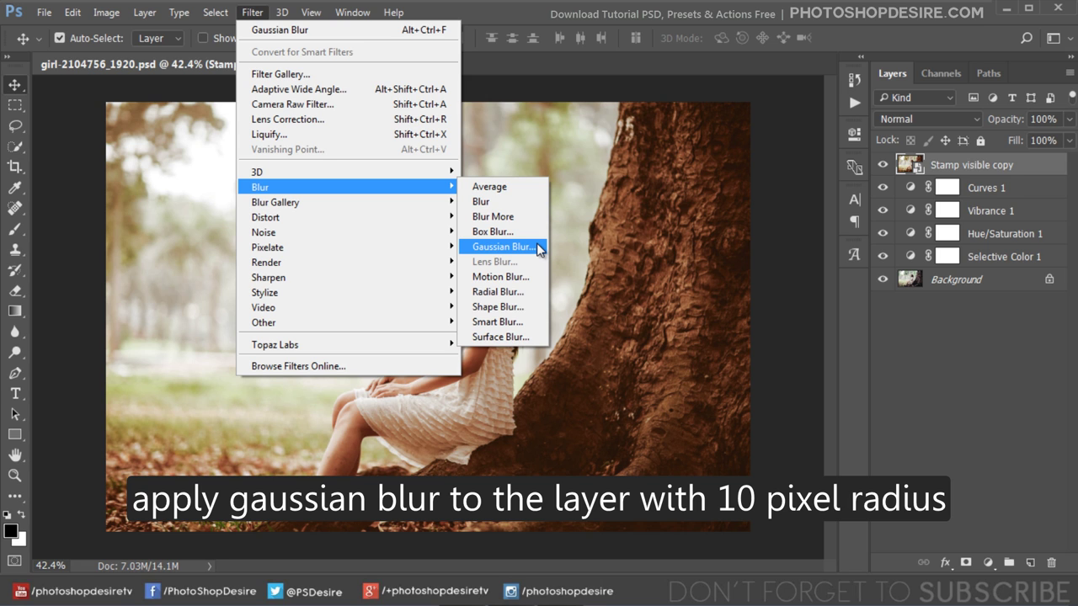
- Apply a 10-pixel Gaussian Blur to Stamp visible copy and set its opacity to 15%
click(539, 249)
drag(594, 143, 703, 79)
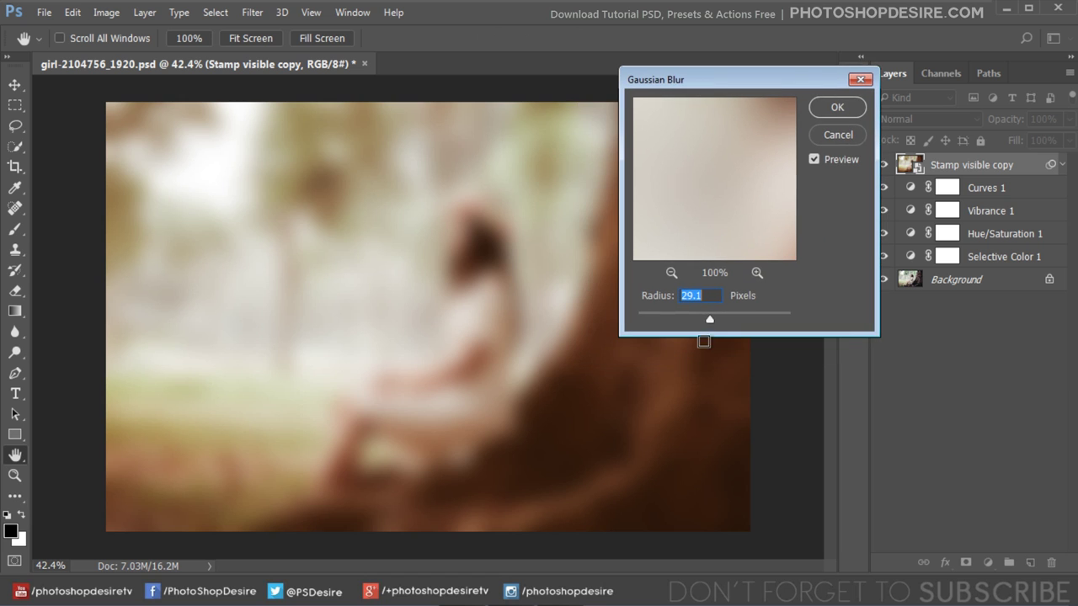
drag(712, 319, 700, 318)
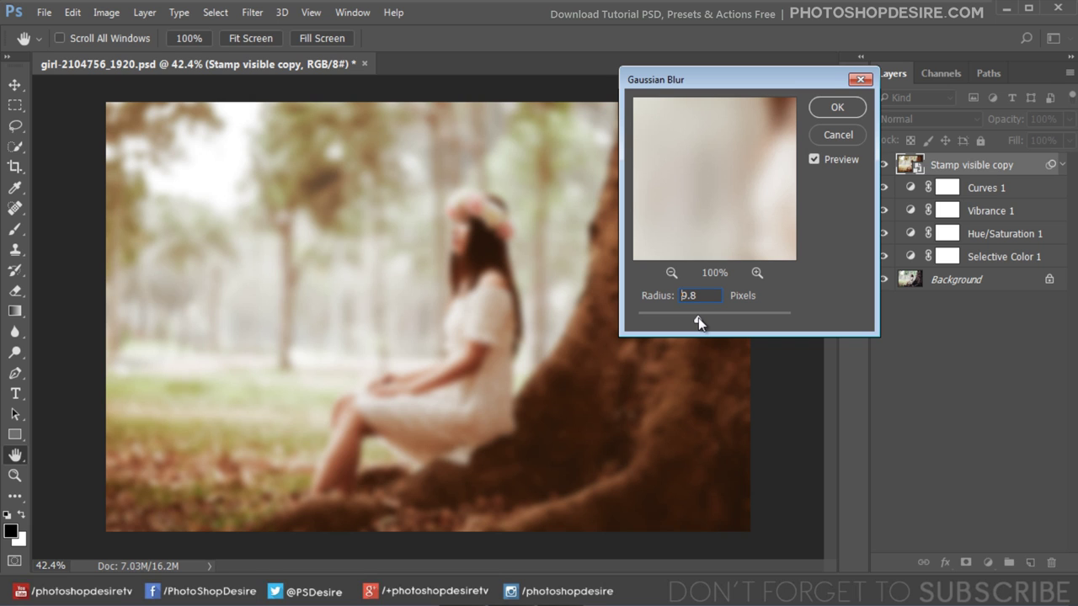
click(815, 106)
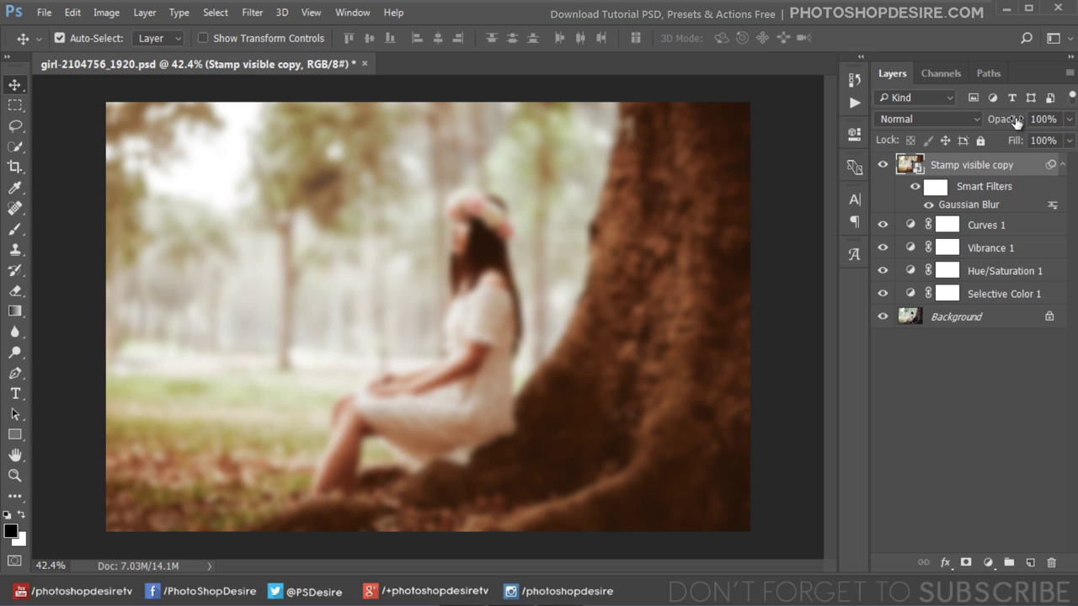
drag(1016, 120, 948, 137)
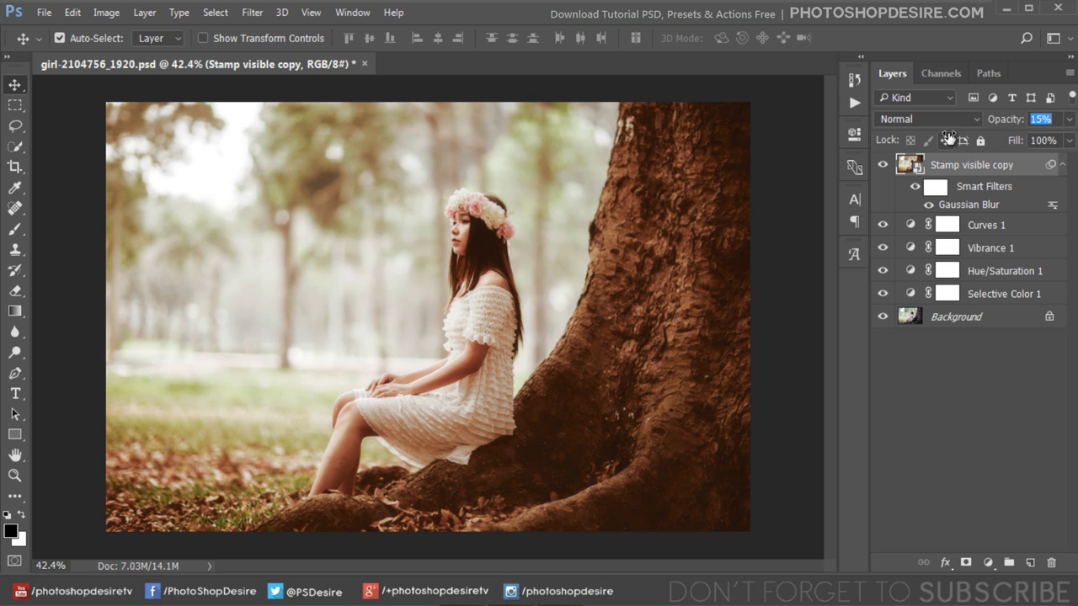
click(884, 165)
click(884, 165)
- Add a radial Gradient fill layer centred toward the photo's upper-left
click(988, 563)
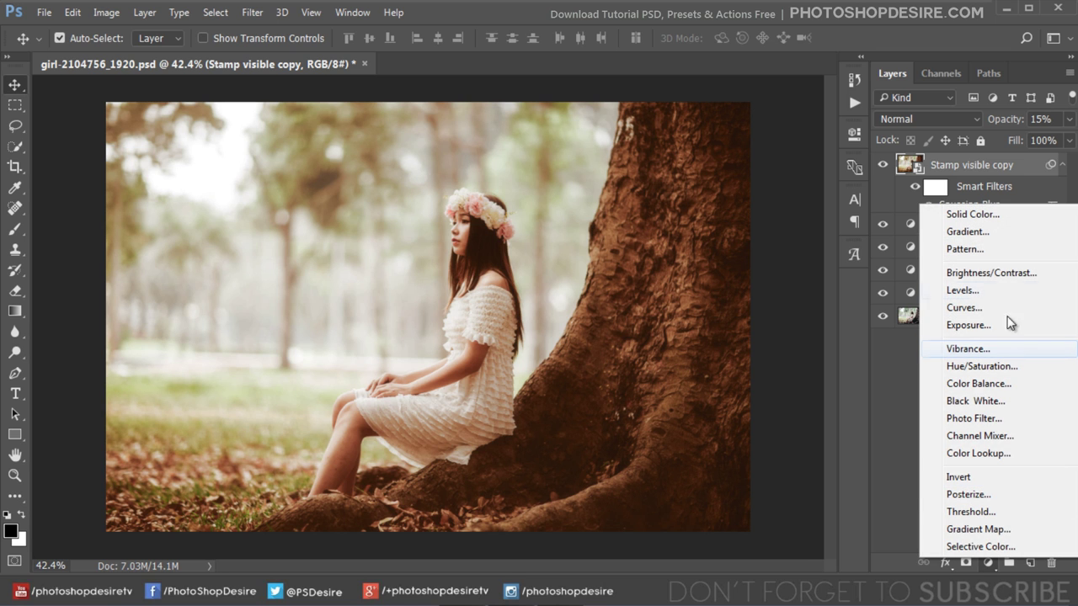
click(999, 236)
drag(533, 156, 700, 90)
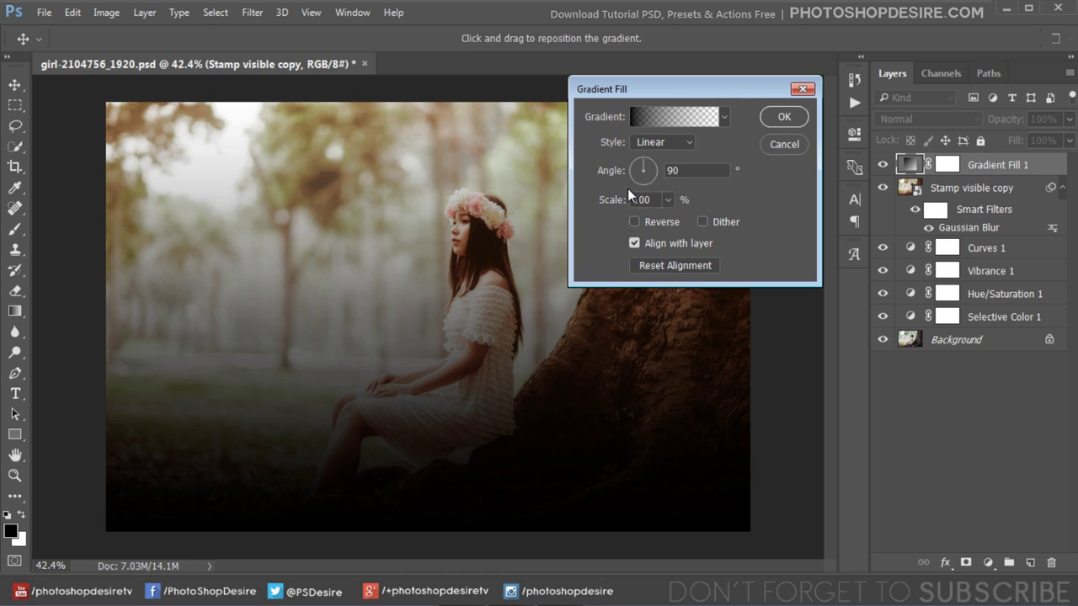
click(676, 142)
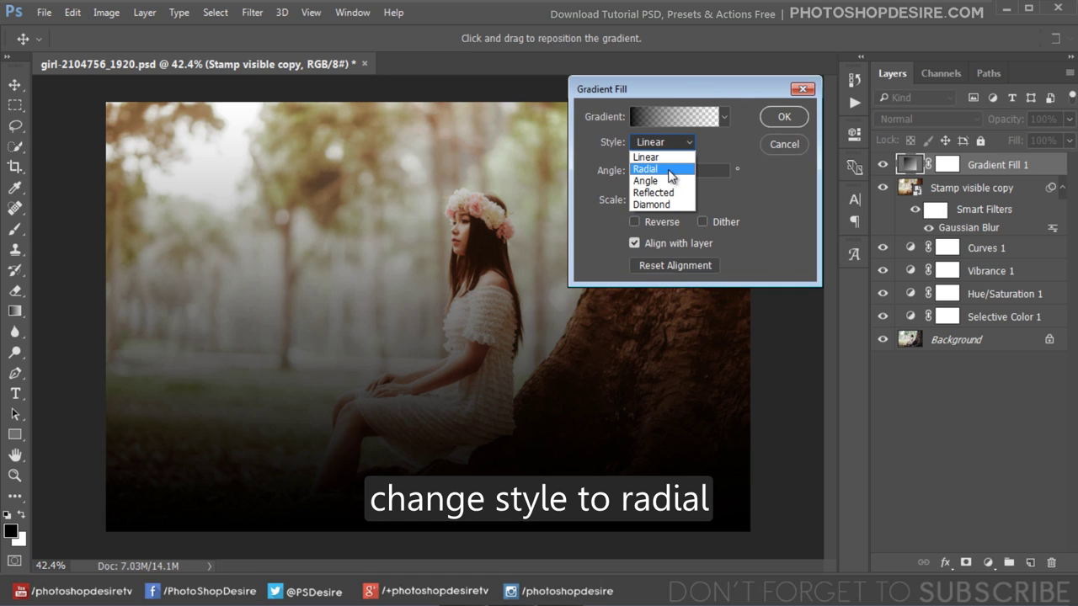
click(669, 170)
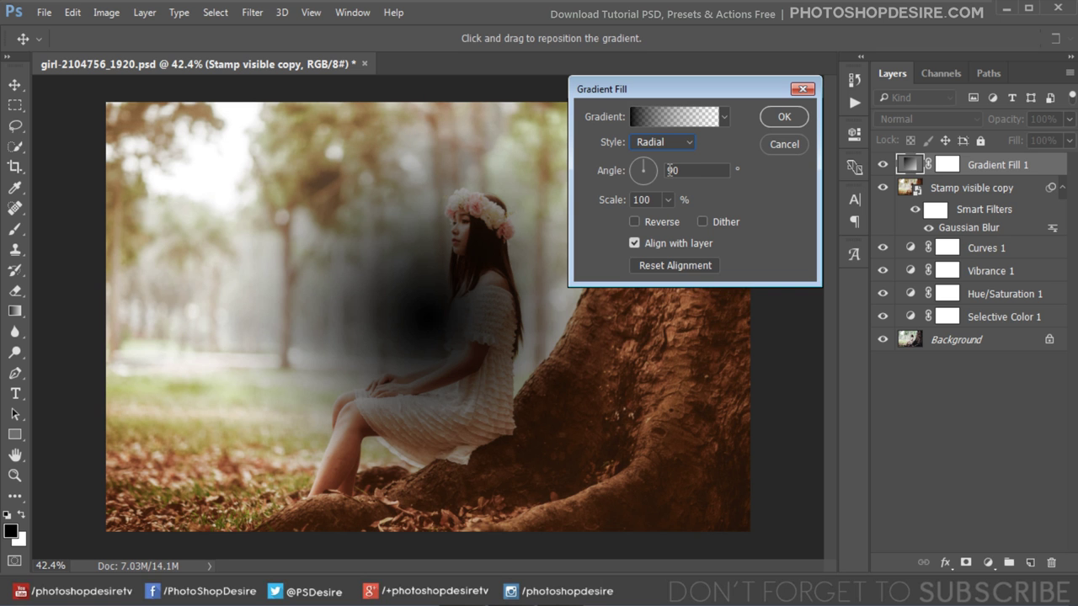
drag(420, 324, 227, 202)
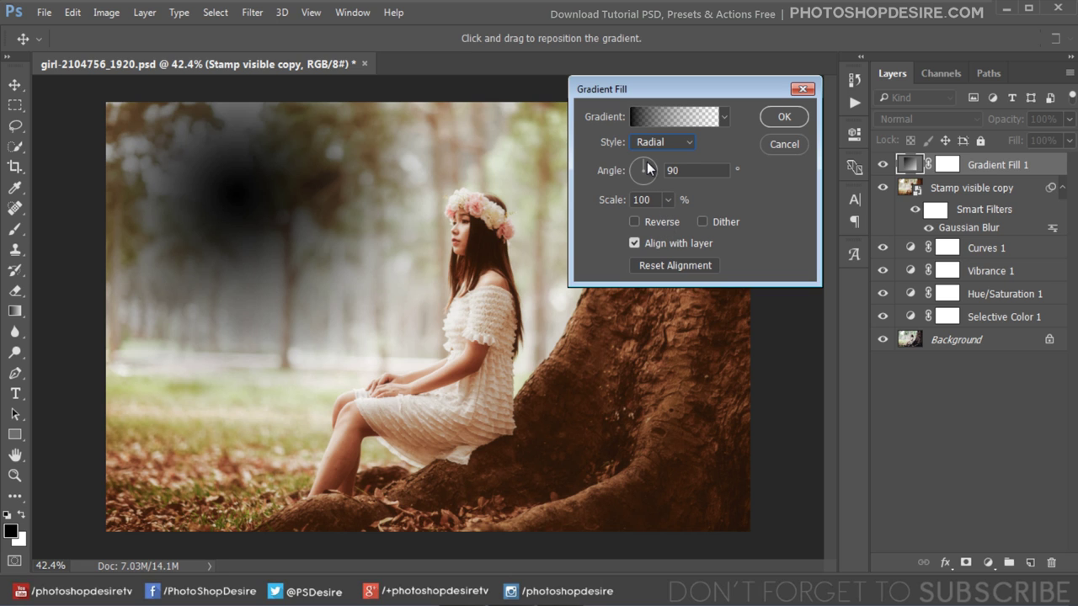
- Set the gradient angle to 115° and scale to 135%, then bring up the Gradient Editor
drag(648, 168, 638, 167)
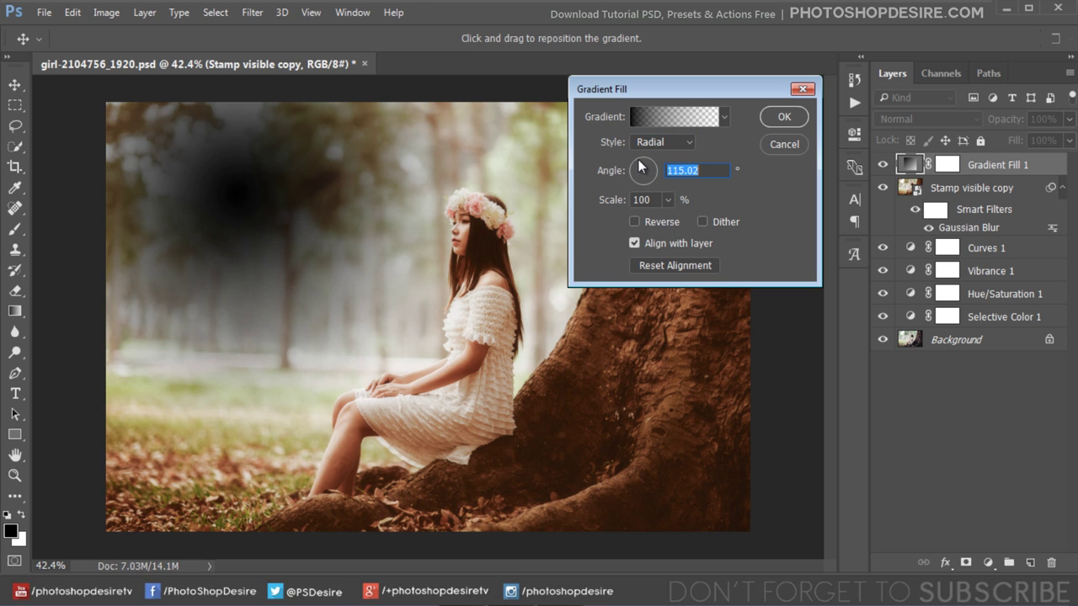
click(695, 171)
click(666, 200)
drag(667, 221, 664, 221)
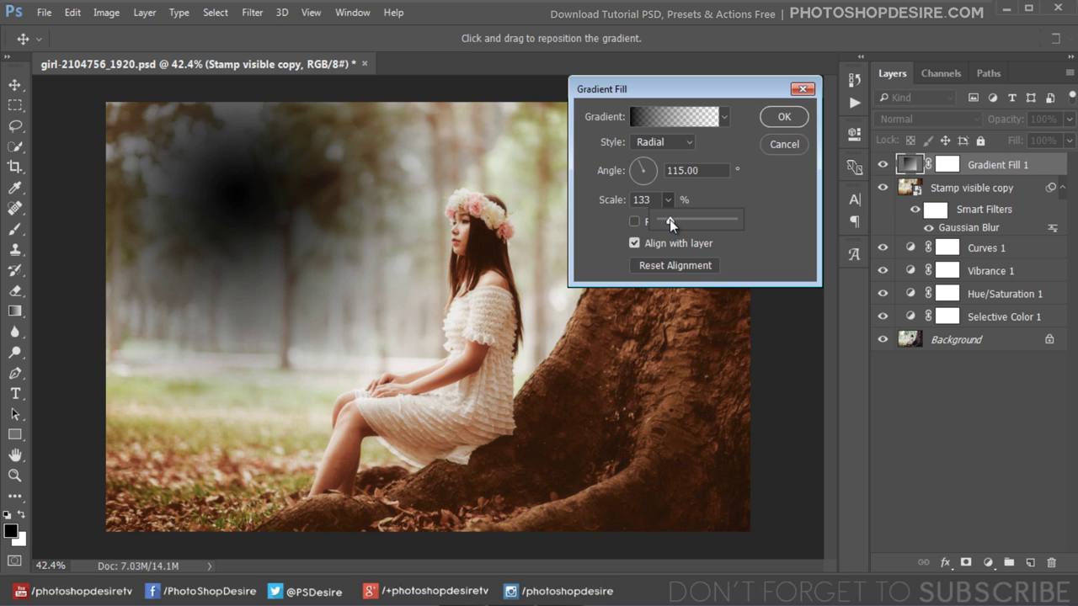
drag(670, 219, 670, 219)
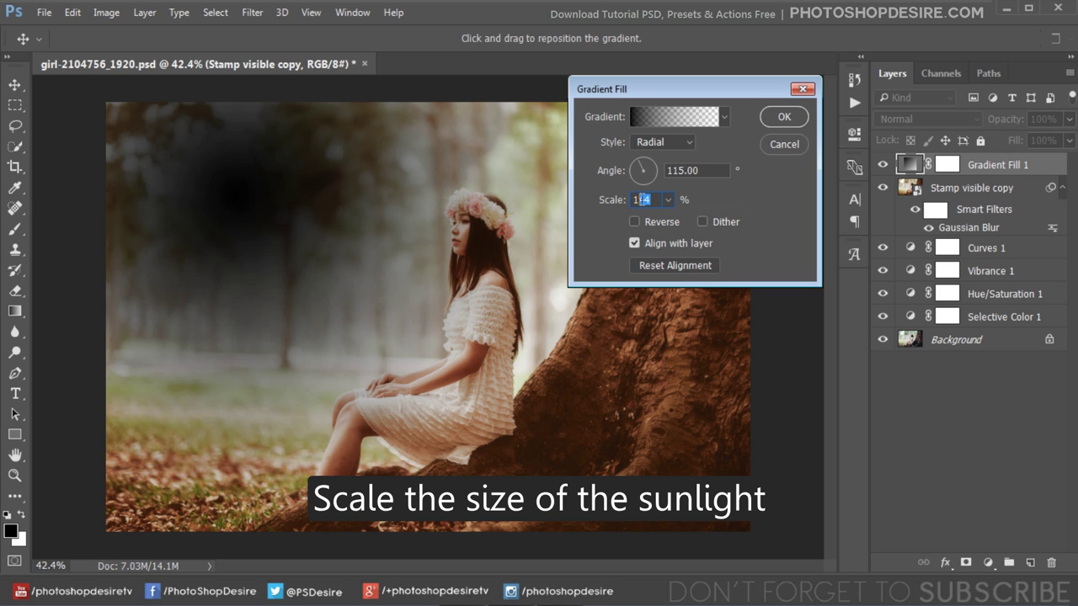
text(135)
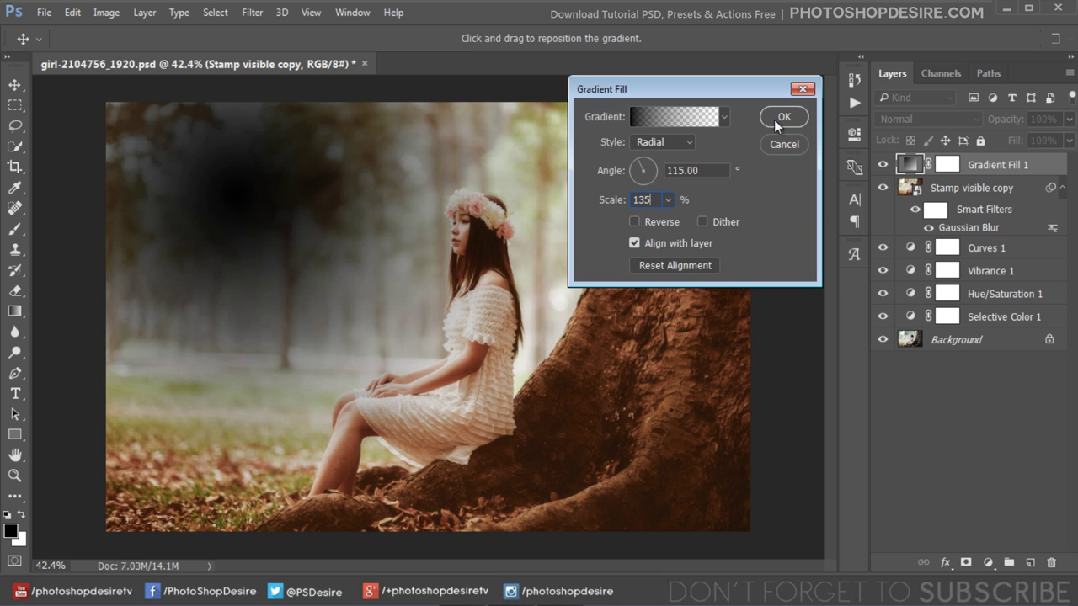
click(692, 116)
drag(611, 84, 676, 99)
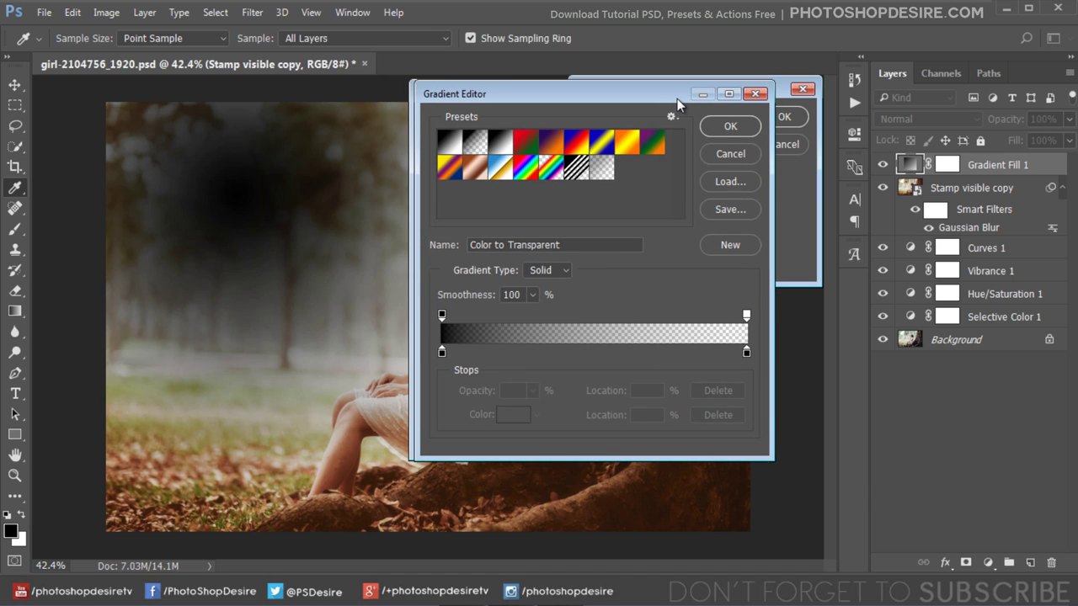
- Make the left gradient stop pale cream #f1e6d9 (L 92, a 2, b 8) from the skin tone
drag(677, 99, 742, 92)
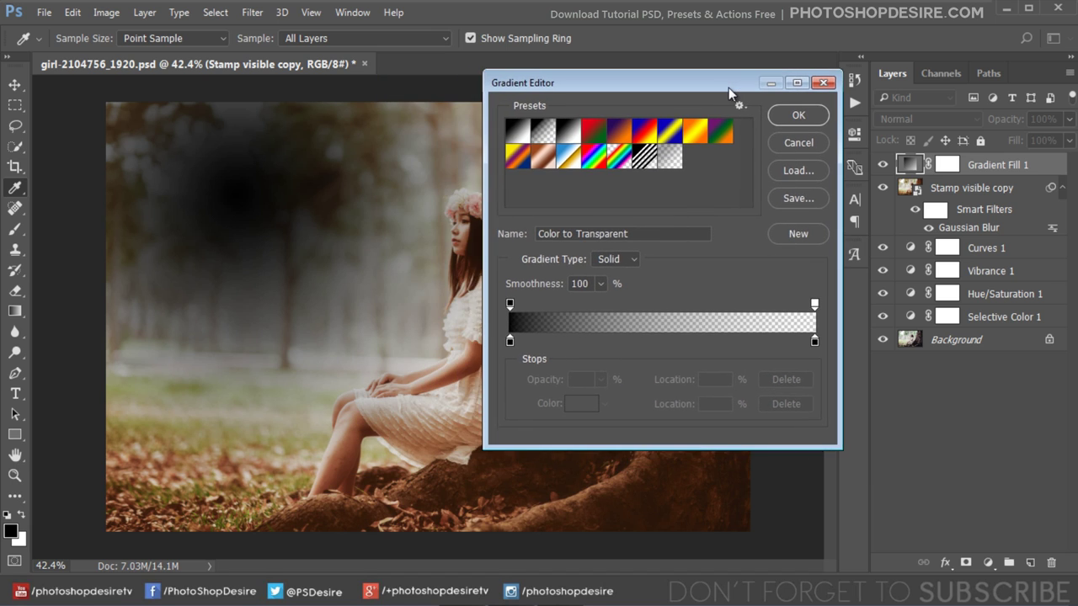
click(505, 346)
click(576, 407)
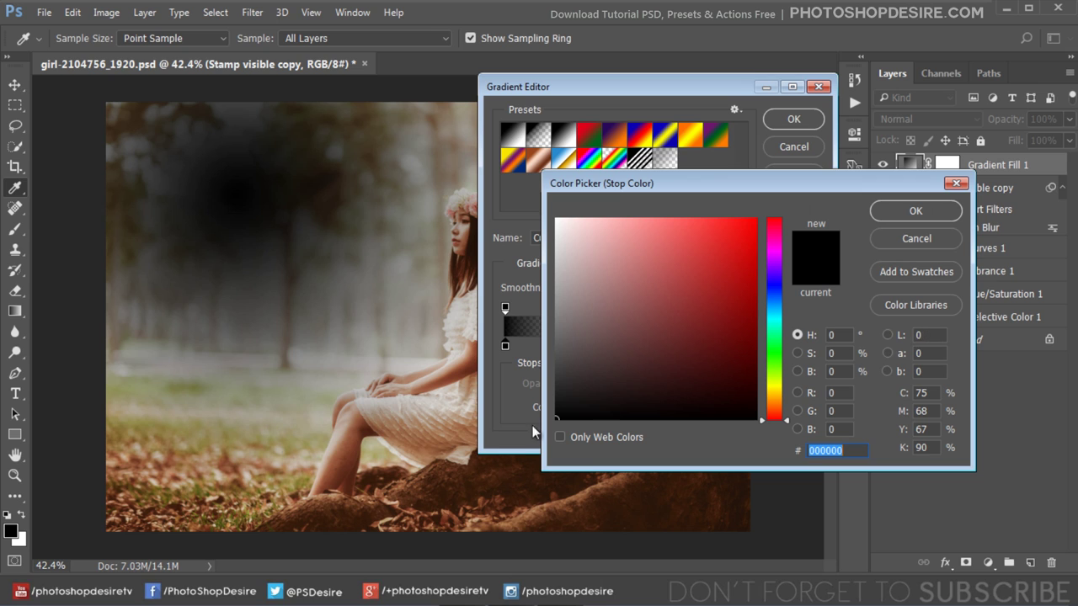
click(339, 445)
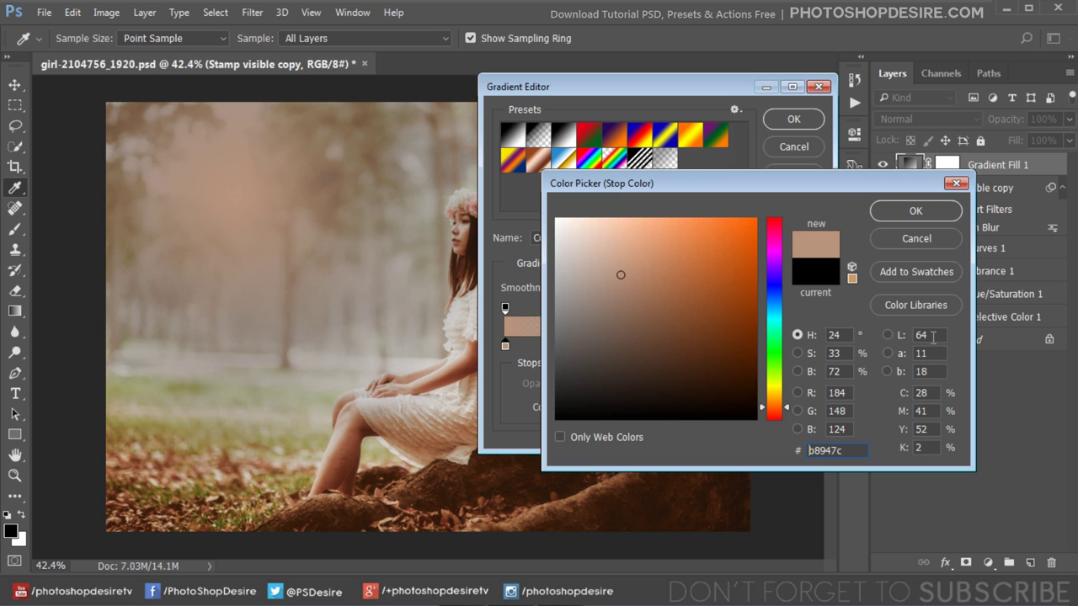
double_click(932, 336)
text(92)
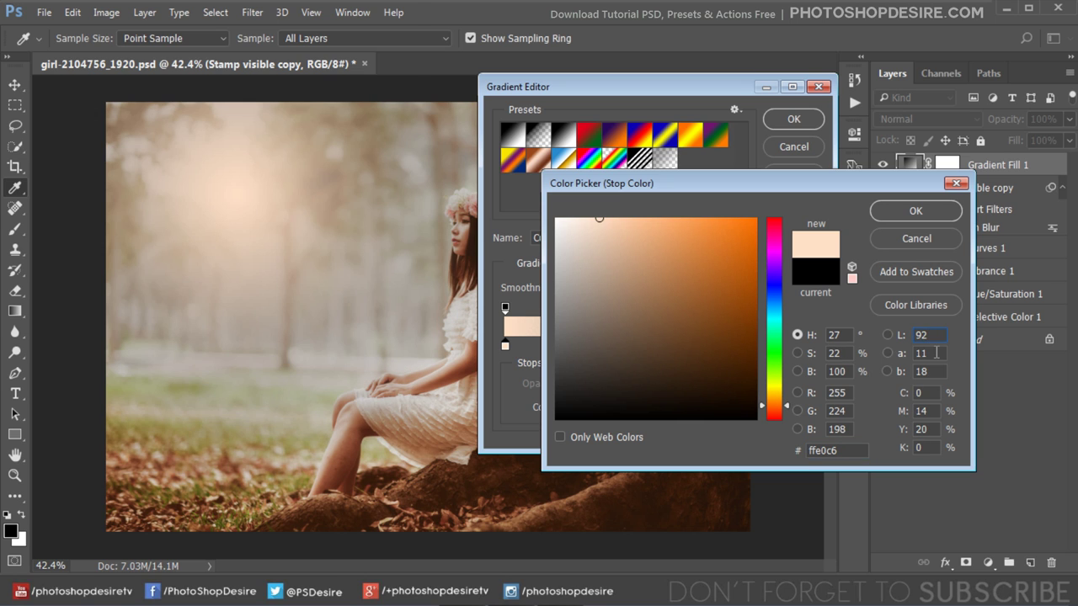
double_click(935, 353)
text(2)
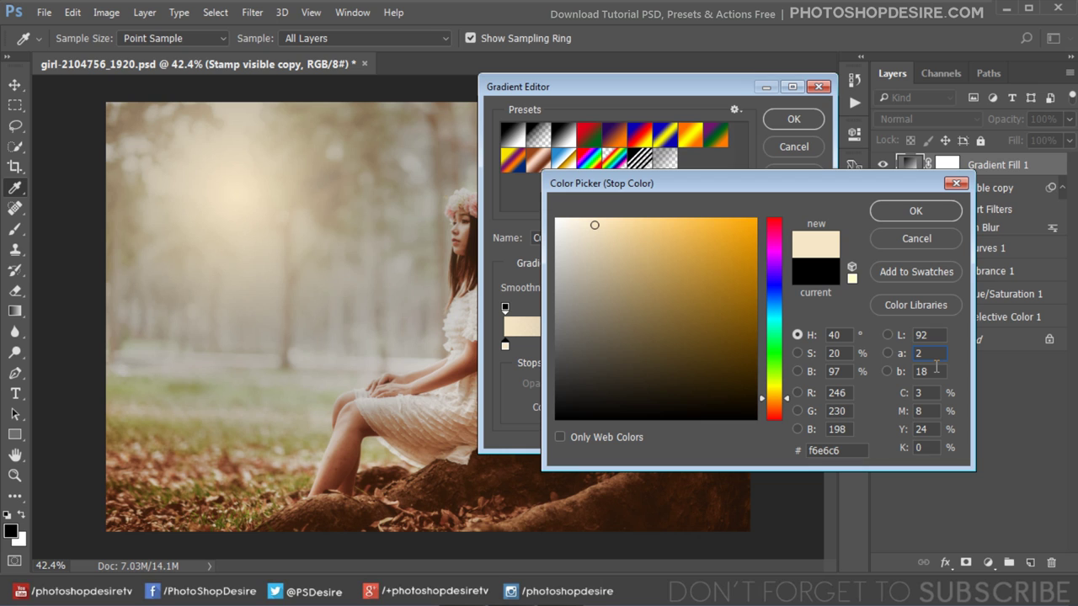
double_click(935, 367)
text(8)
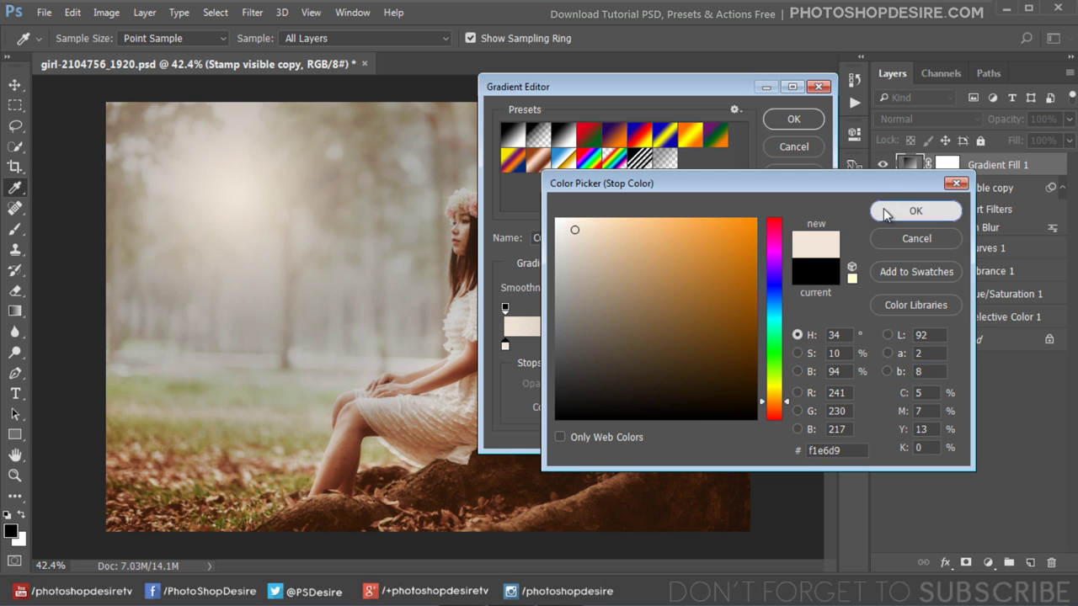
click(883, 210)
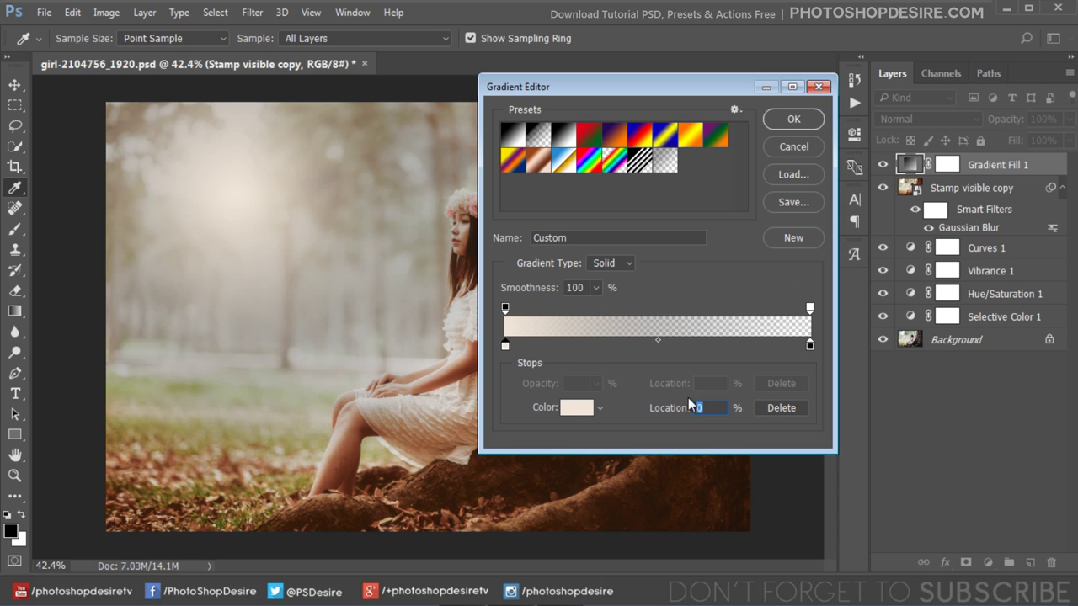
- Make the gradient's right stop orange #fca265 (L 75, a 30, b 46) and set the start opacity stop to 10%
click(810, 345)
click(579, 409)
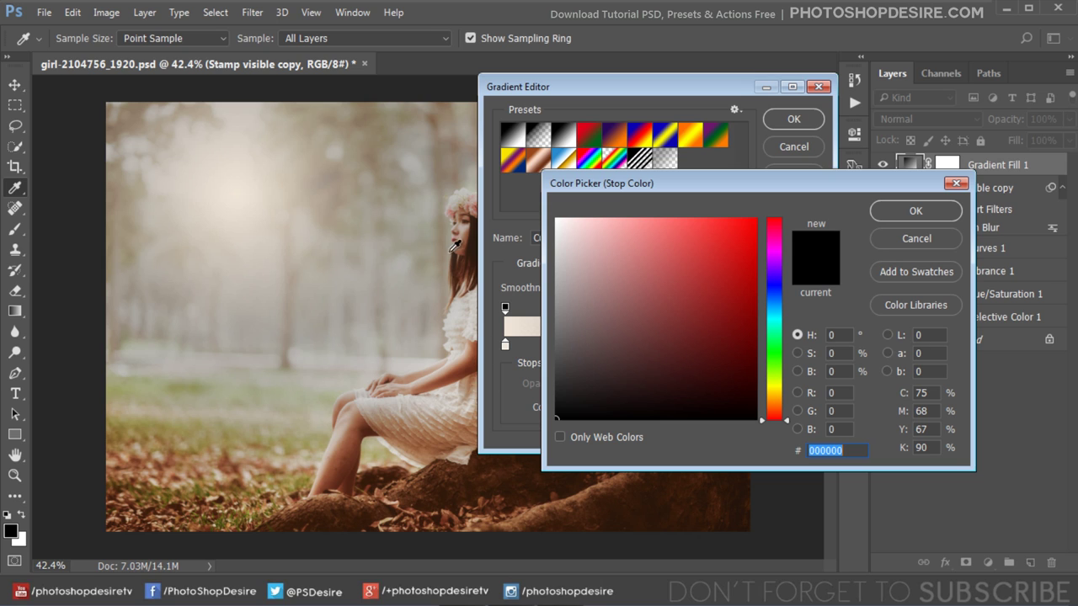
click(539, 509)
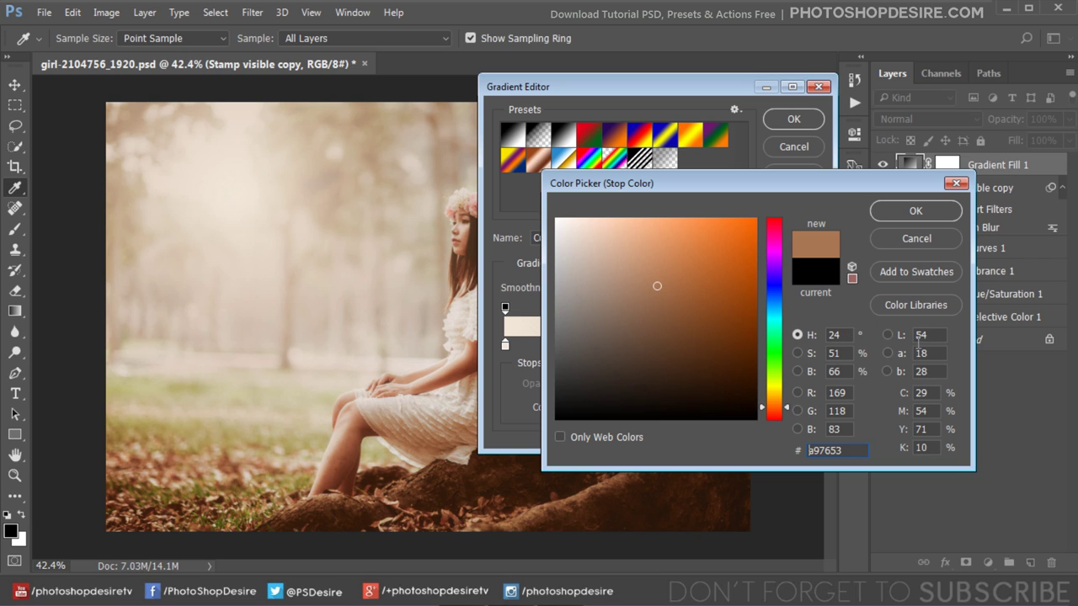
double_click(919, 335)
text(7)
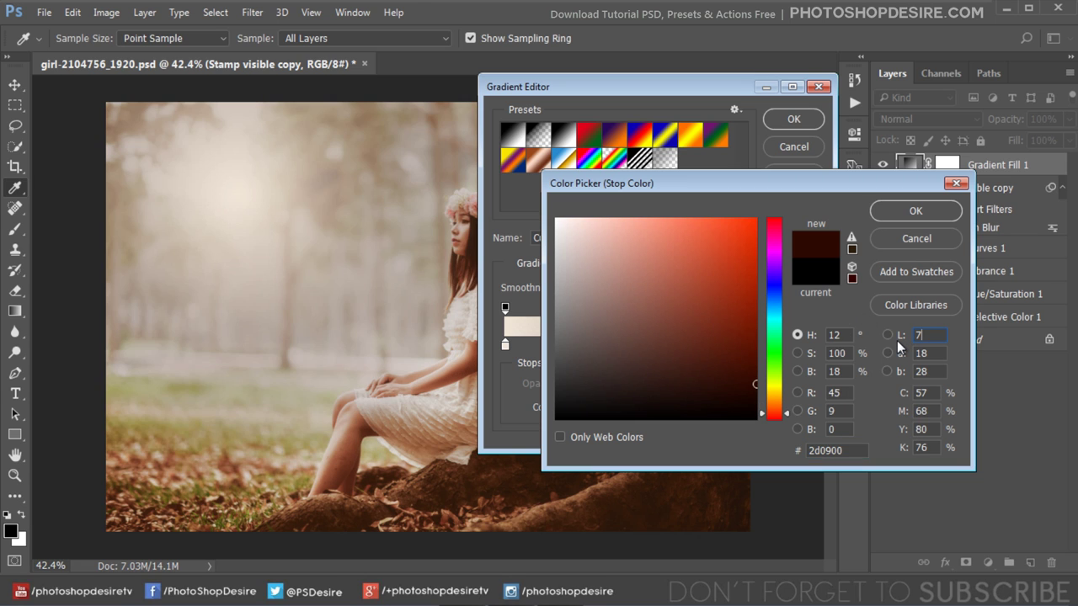
text(5)
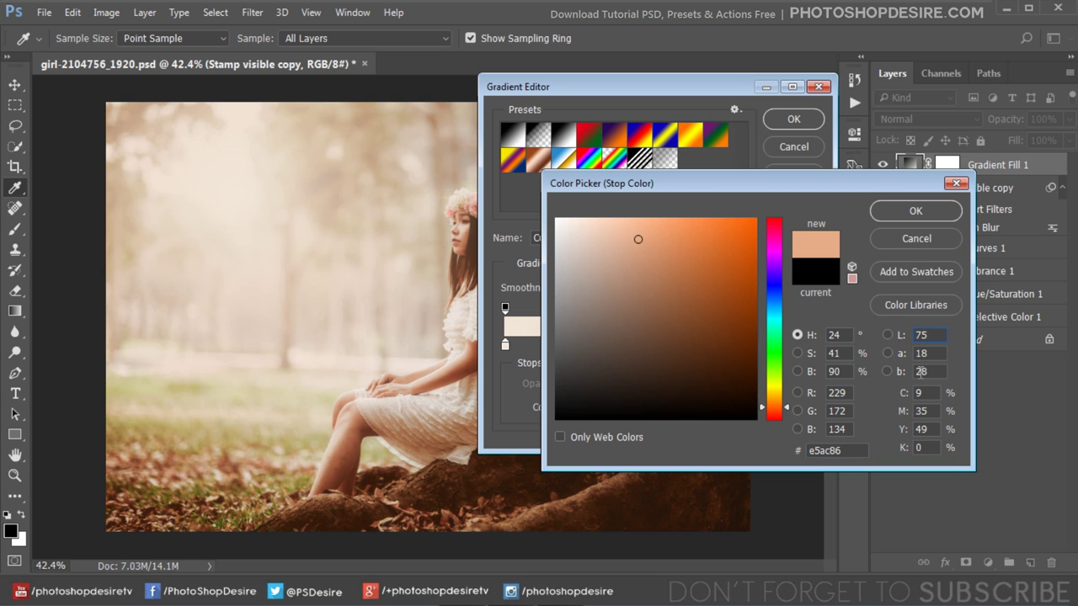
double_click(928, 357)
text(3)
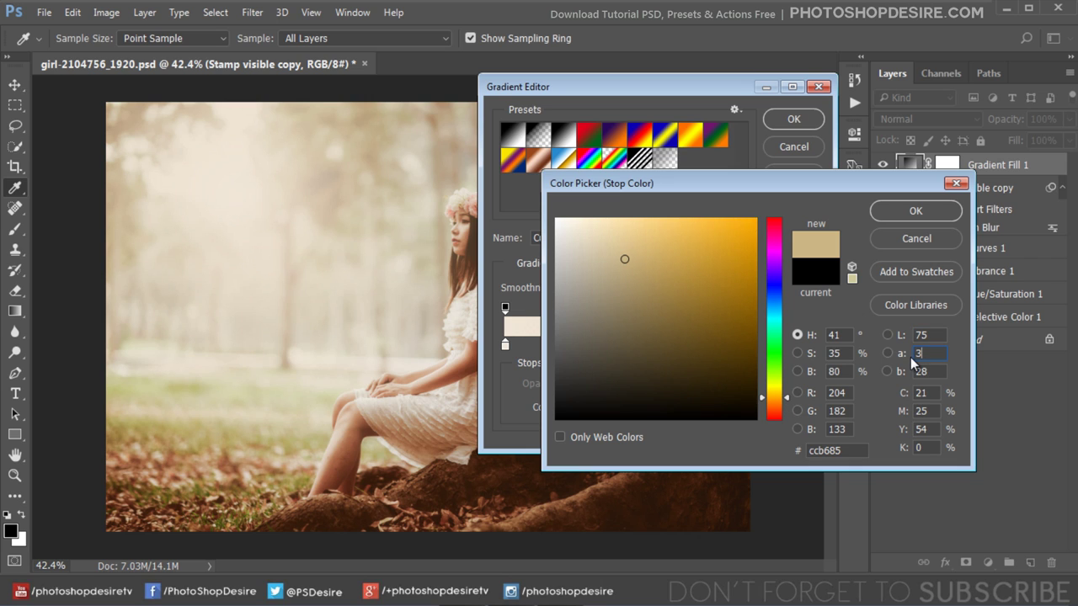
text(0)
double_click(931, 370)
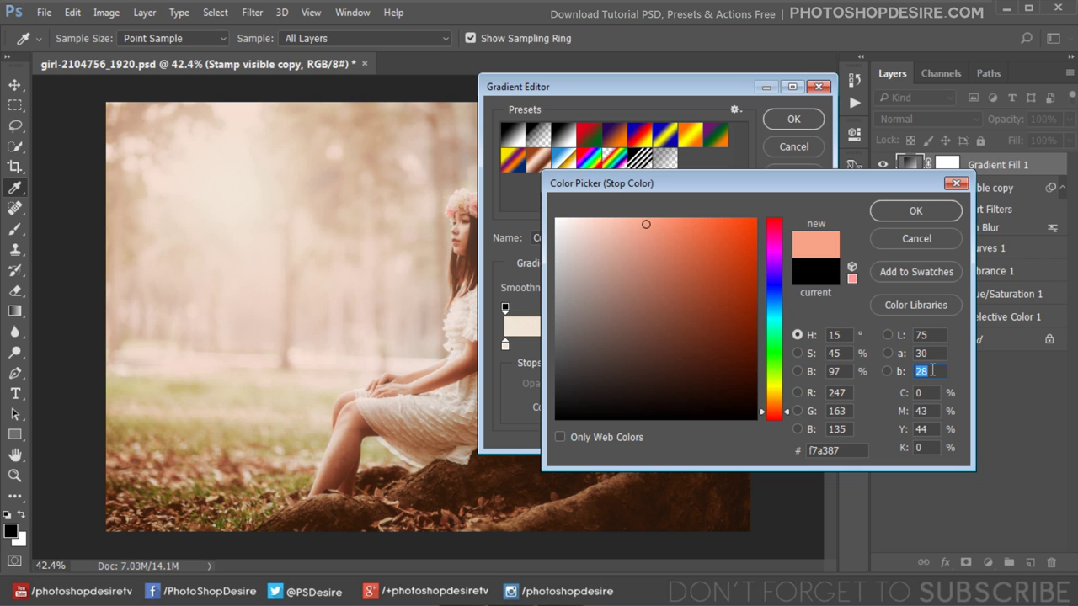
text(46)
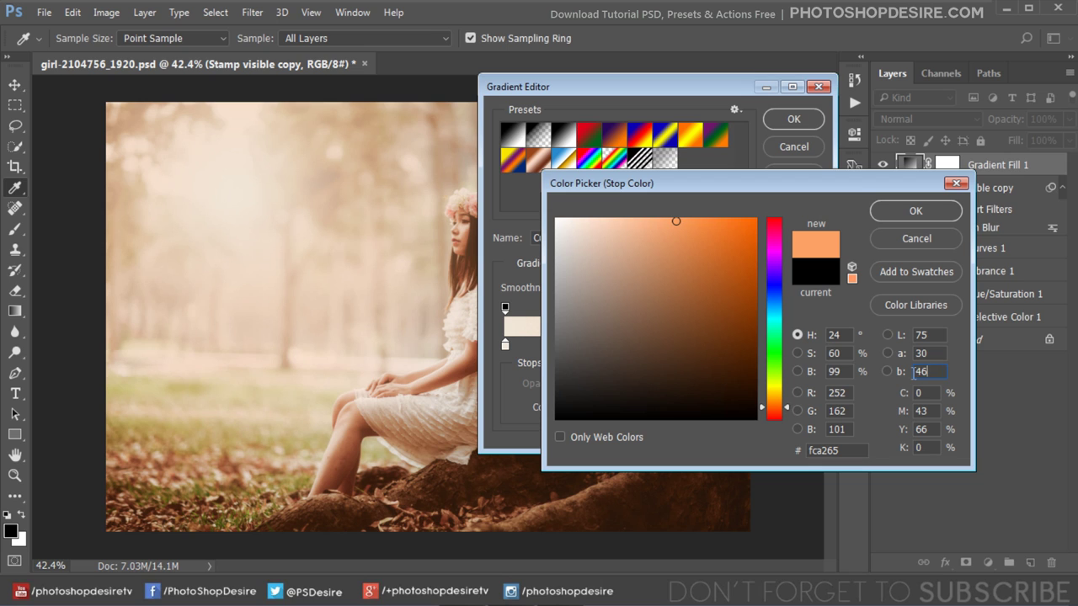
click(888, 213)
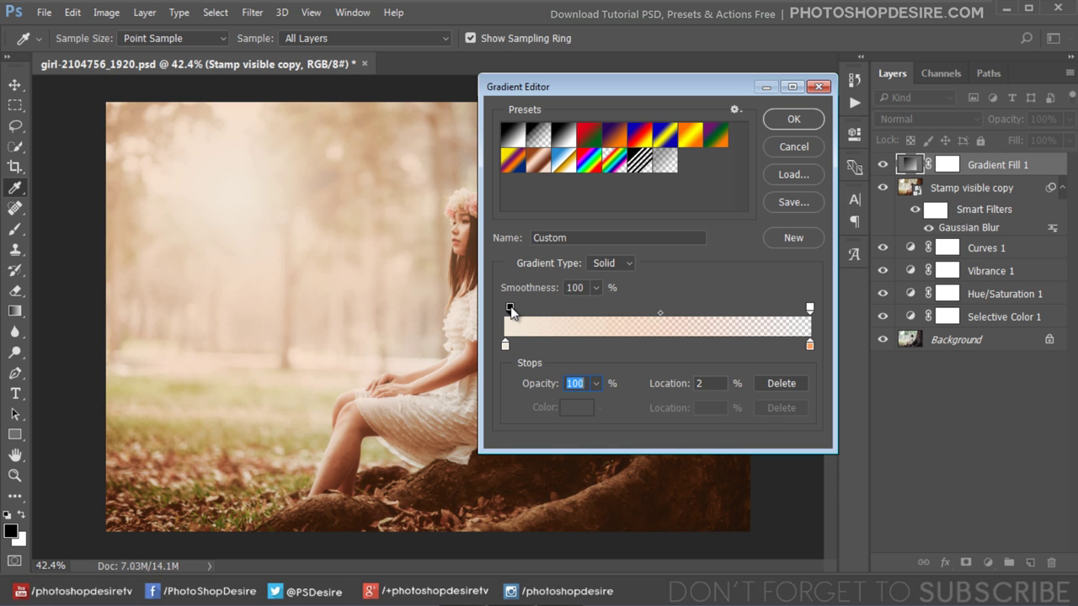
drag(508, 309, 534, 309)
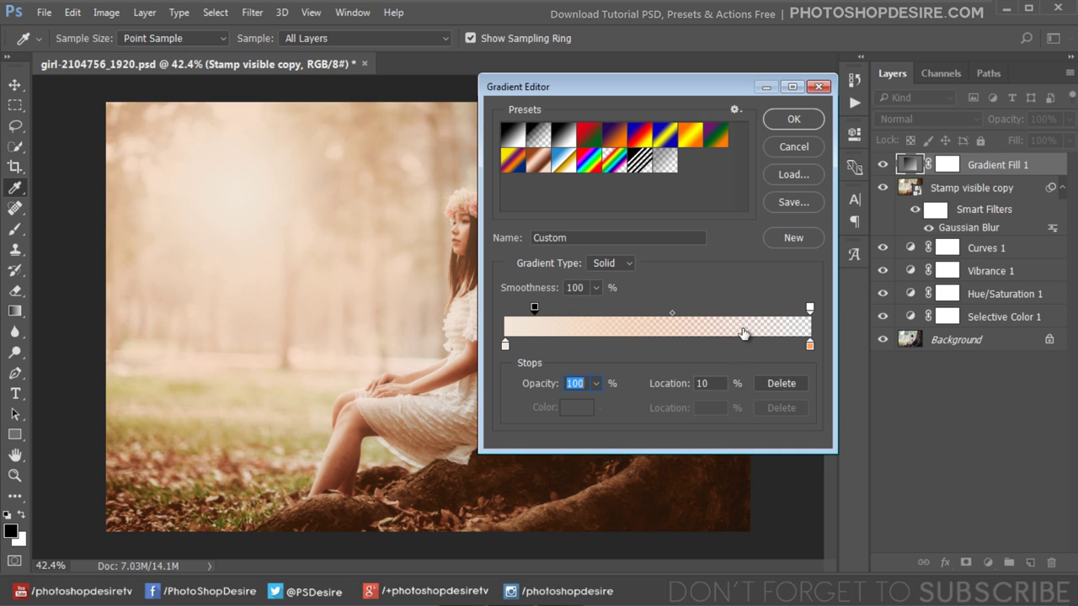
- Apply the gradient fill layer in Screen blend mode and toggle it to compare
click(770, 120)
click(782, 118)
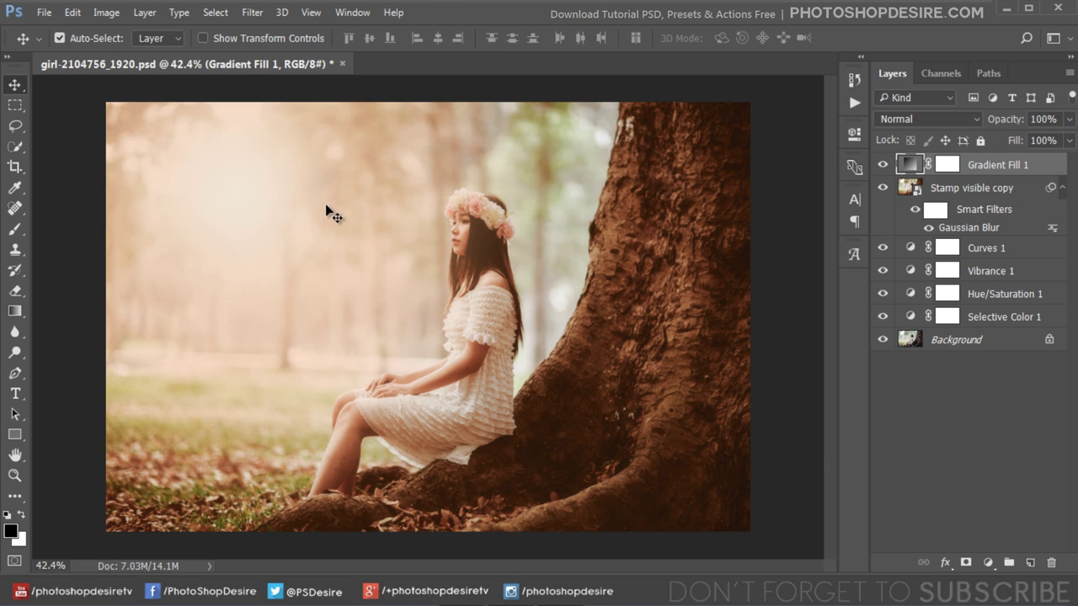
click(944, 124)
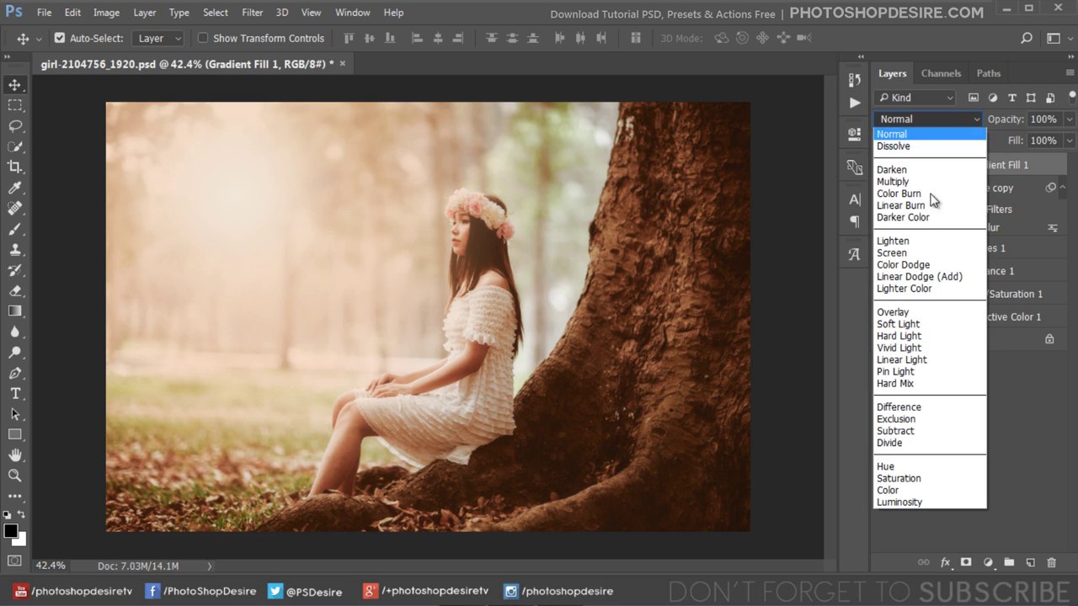
click(942, 253)
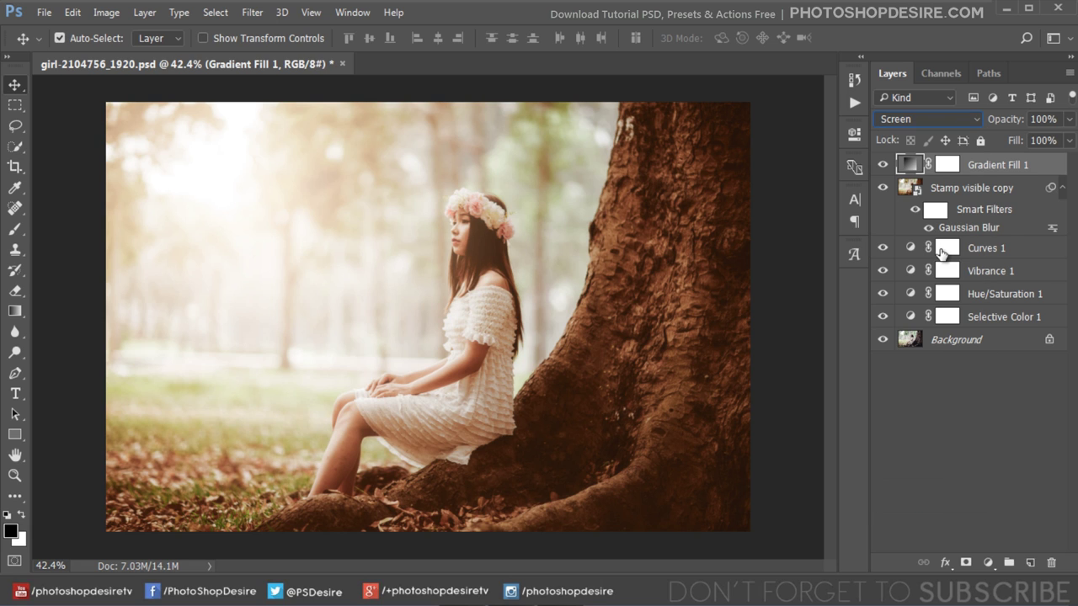
click(882, 165)
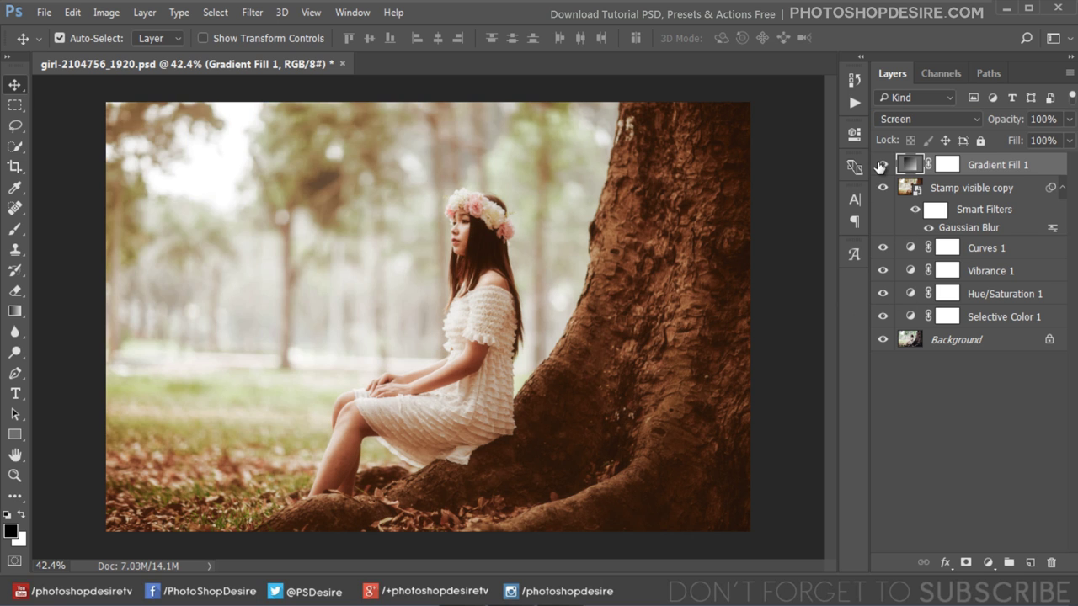
click(881, 165)
- Move the gradient's sunlight glow toward the upper left, then compare with and without it
double_click(909, 165)
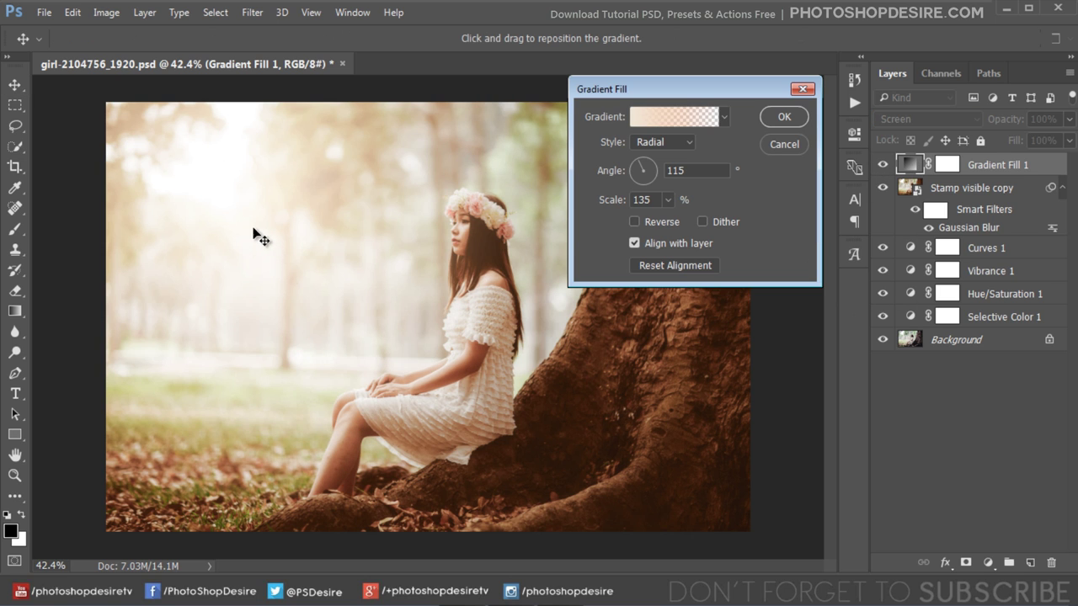
mouse_move(255, 234)
mouse_down()
mouse_move(230, 216)
mouse_move(289, 248)
mouse_move(264, 219)
mouse_move(236, 225)
mouse_up()
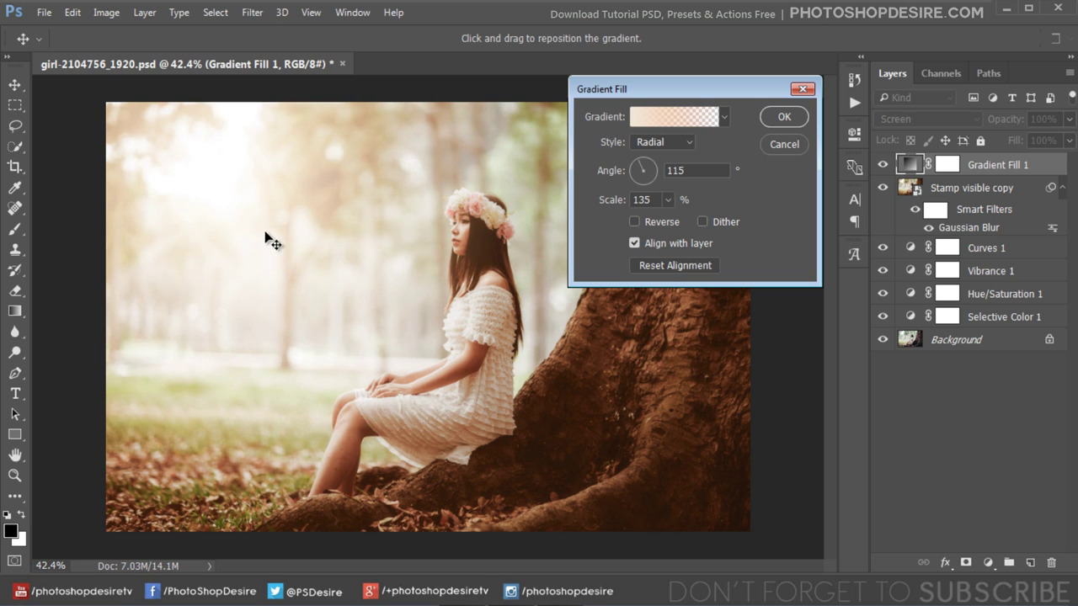
click(765, 116)
click(882, 165)
click(882, 165)
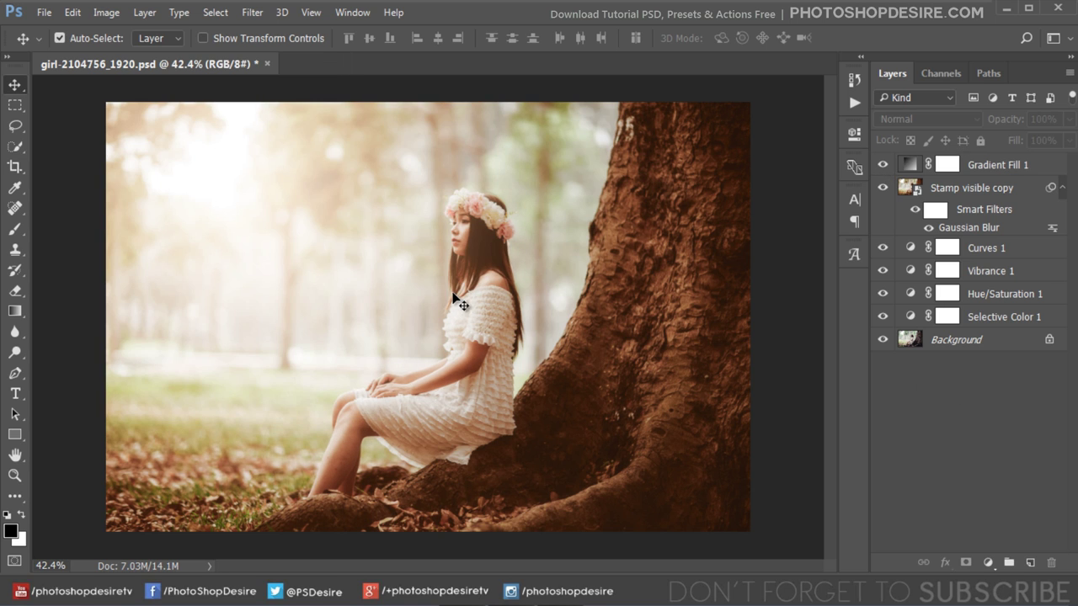
alt+click(882, 343)
alt+click(882, 342)
alt+click(882, 343)
alt+click(882, 343)
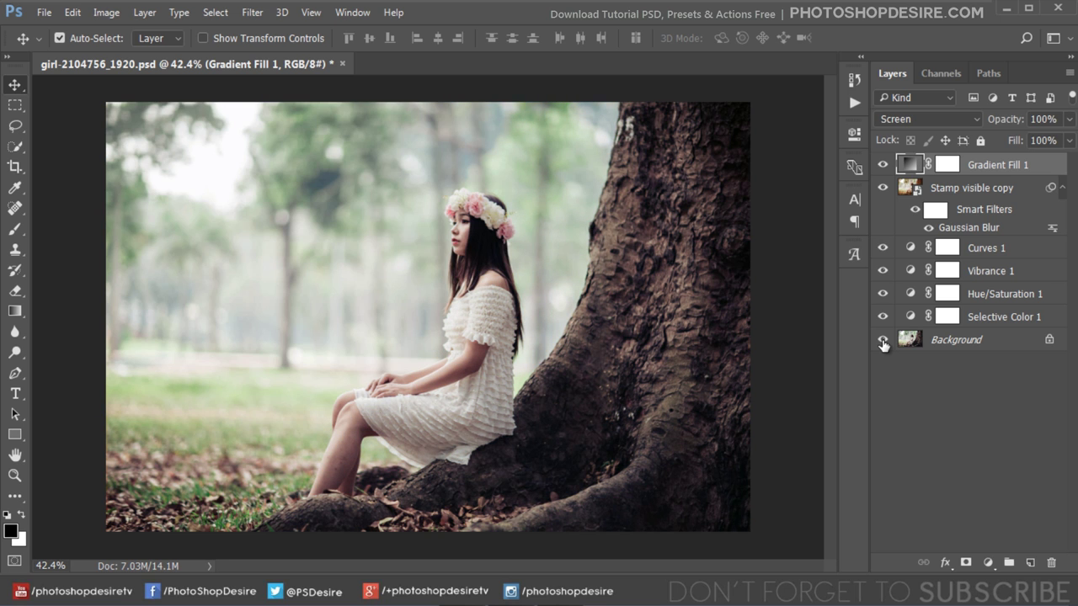
alt+click(882, 343)
alt+click(882, 342)
alt+click(882, 342)
alt+click(882, 343)
alt+click(882, 342)
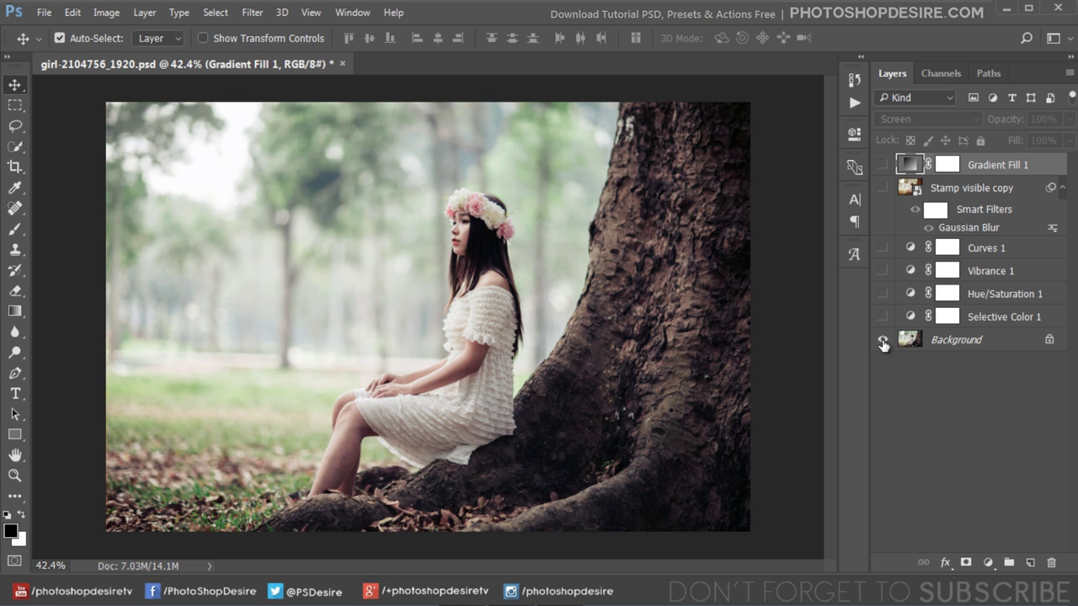
alt+click(882, 342)
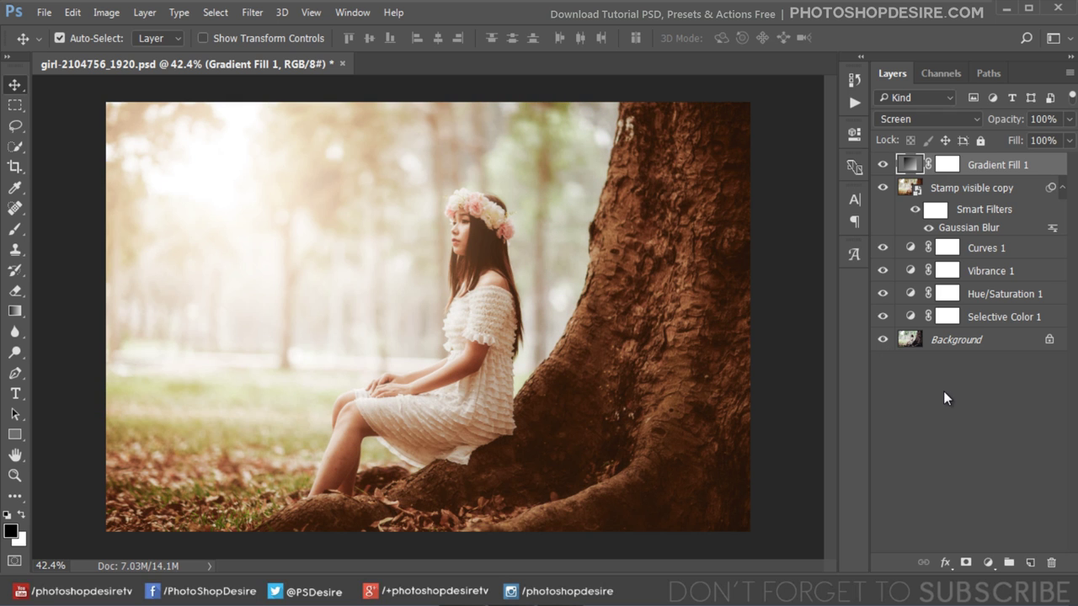